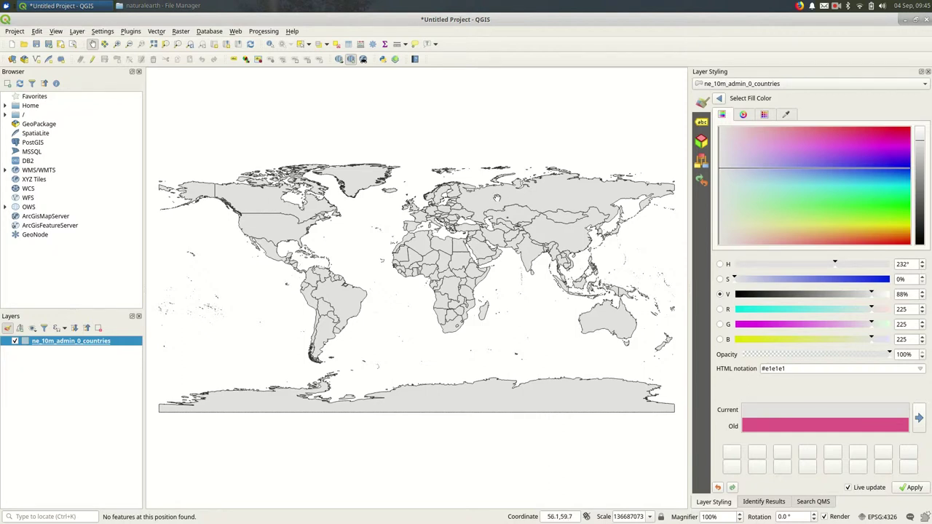
Tile File Manager onto the right half and look through the boundary, ice shelf and countries folders.
key(alt+Tab)
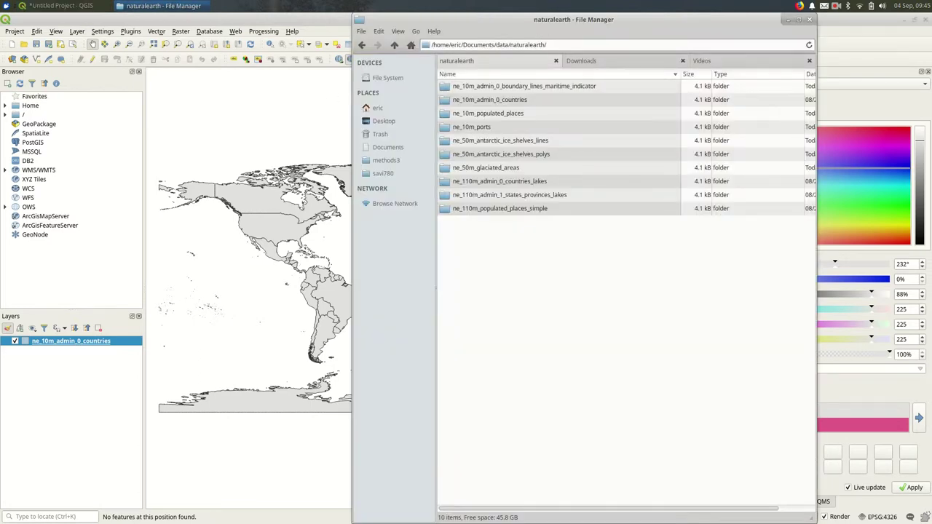
key(super+Right)
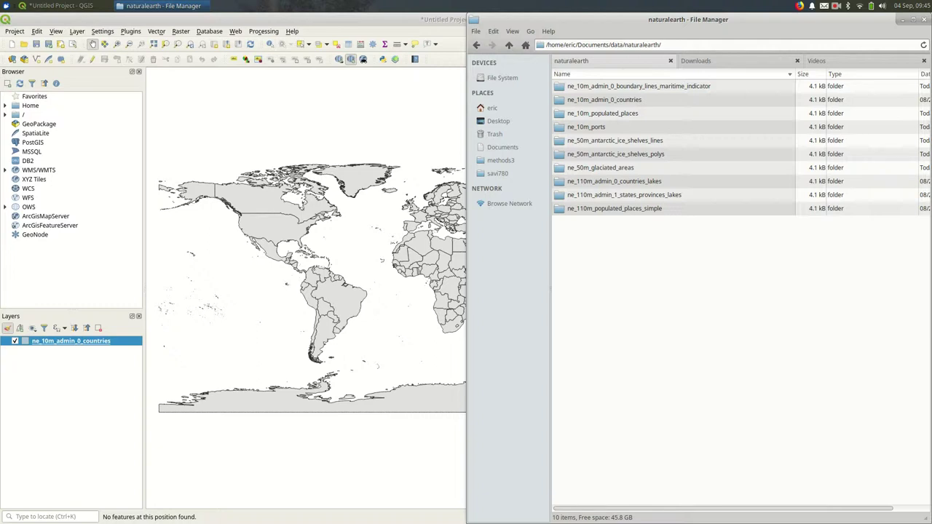
click(639, 86)
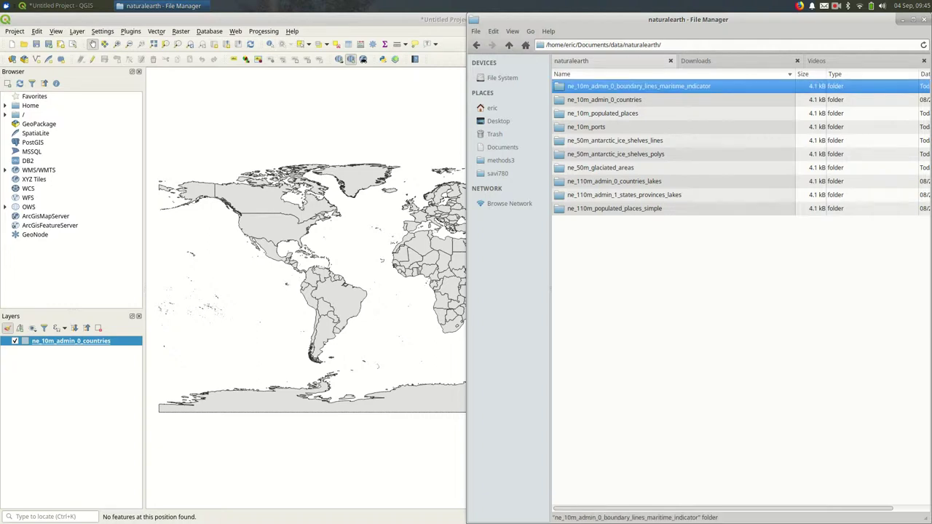
click(615, 139)
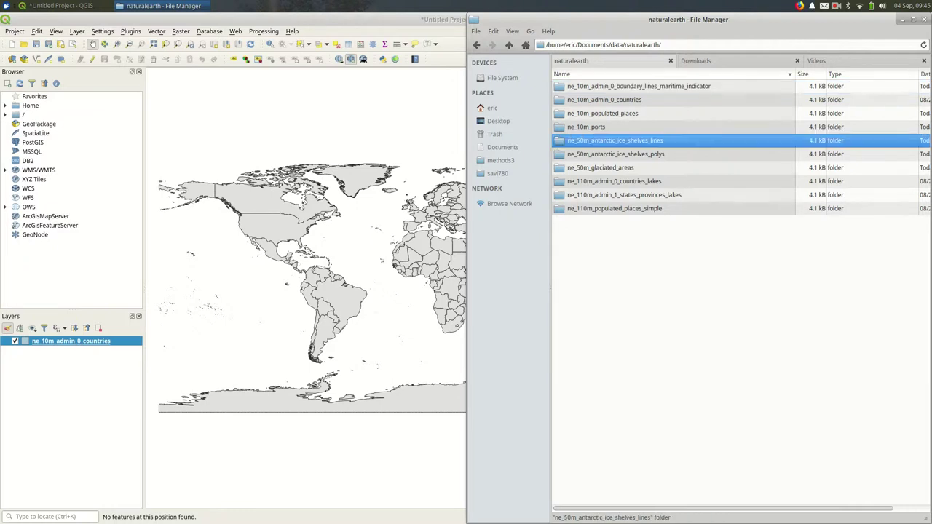
click(614, 181)
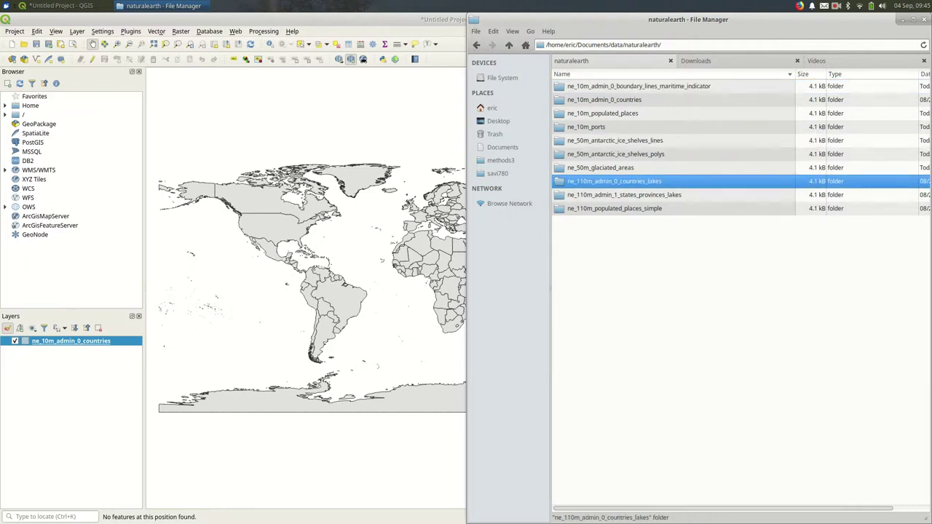
Browse the ports and populated places folders, ending on ne_10m_populated_places.
key(Escape)
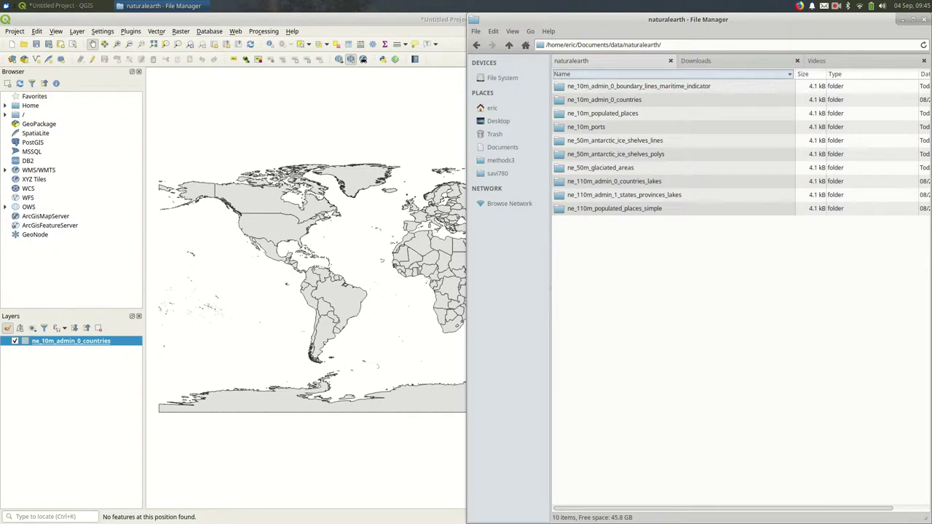
click(587, 127)
click(639, 86)
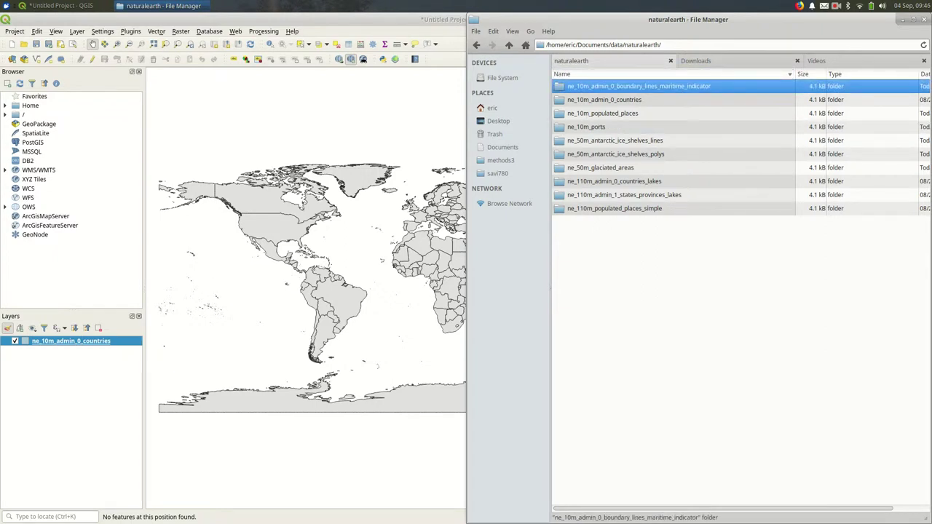
click(615, 209)
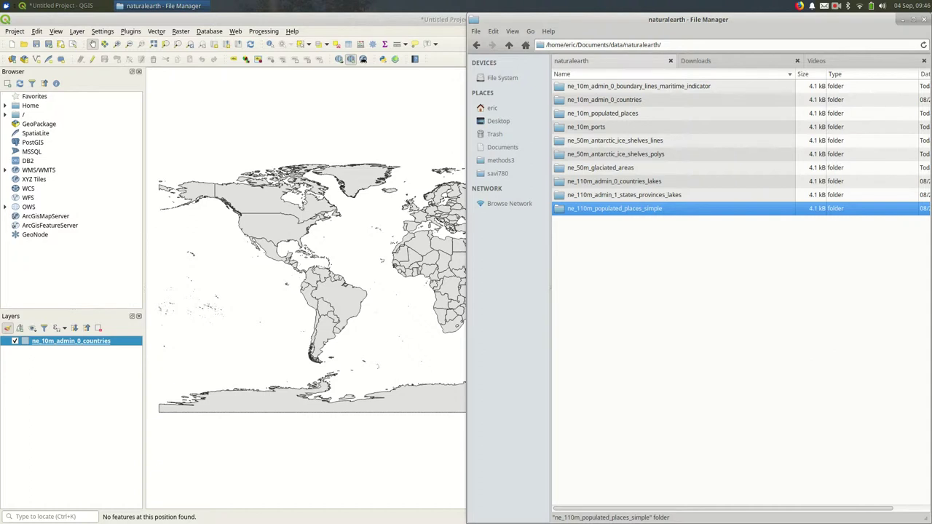
click(603, 113)
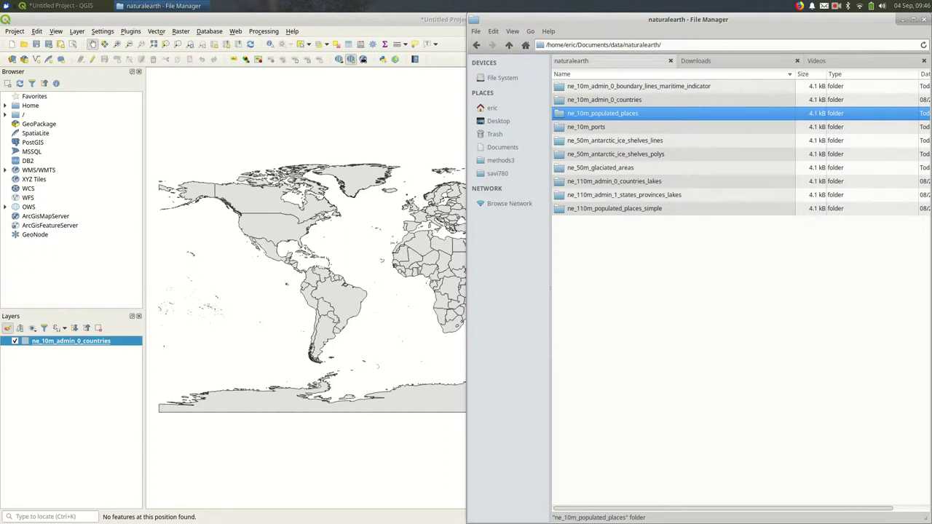
Drag the ne_10m_populated_places shapefile and ne_110m_populated_places_simple folder from File Manager into QGIS's Layers panel.
key(Return)
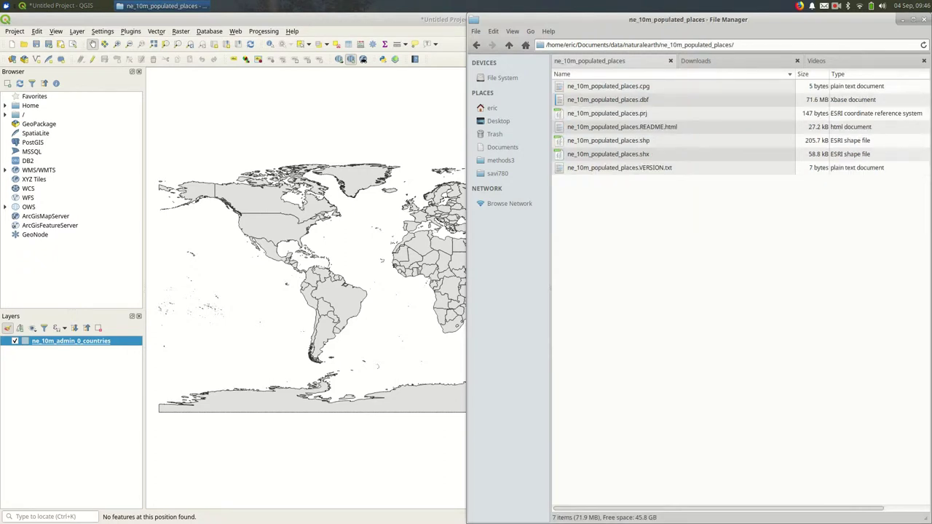
mouse_move(608, 140)
mouse_down()
mouse_move(77, 419)
mouse_move(87, 437)
mouse_up()
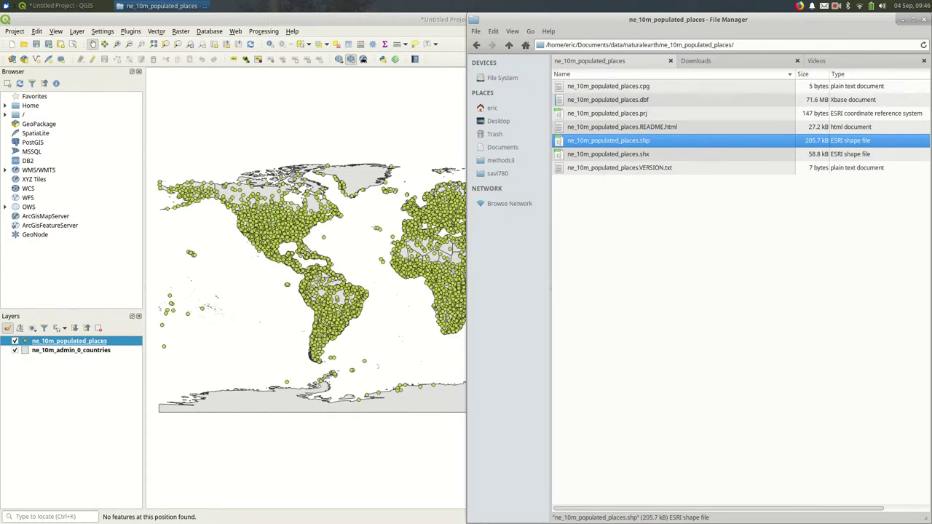
click(508, 45)
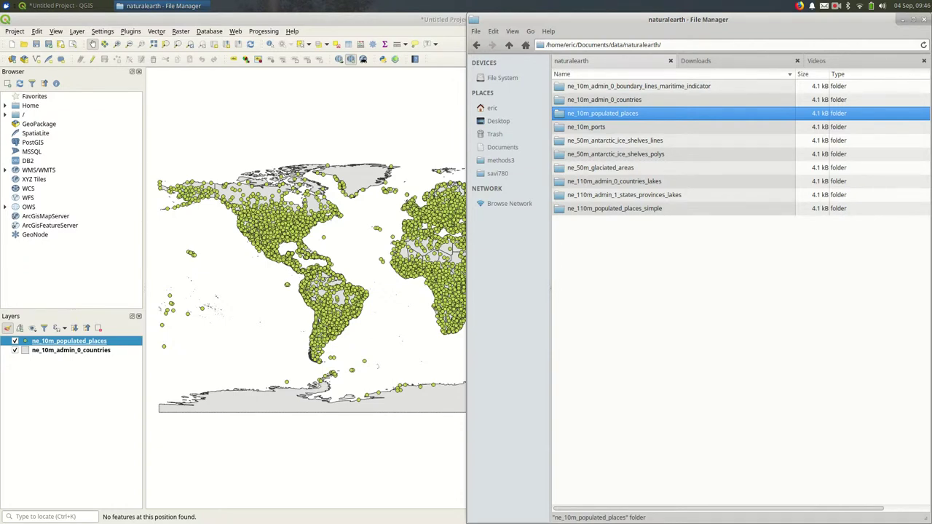
drag(614, 208, 107, 393)
click(113, 396)
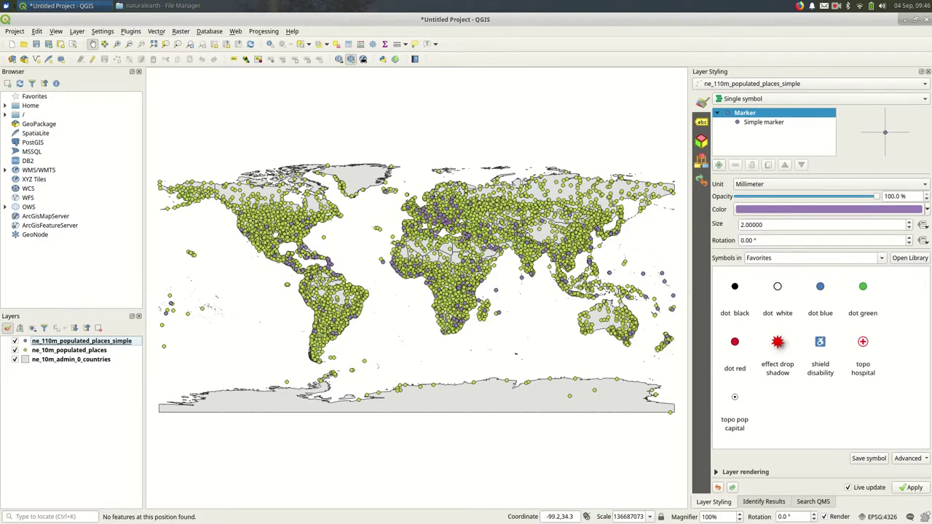
Zoom in and toggle the two populated places layers on and off to compare them.
scroll(284, 222, up, 1)
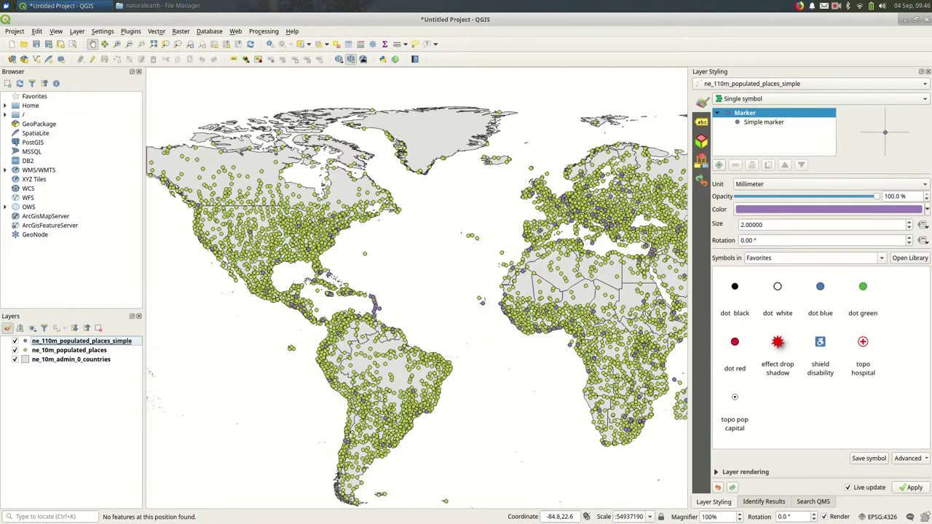
click(15, 350)
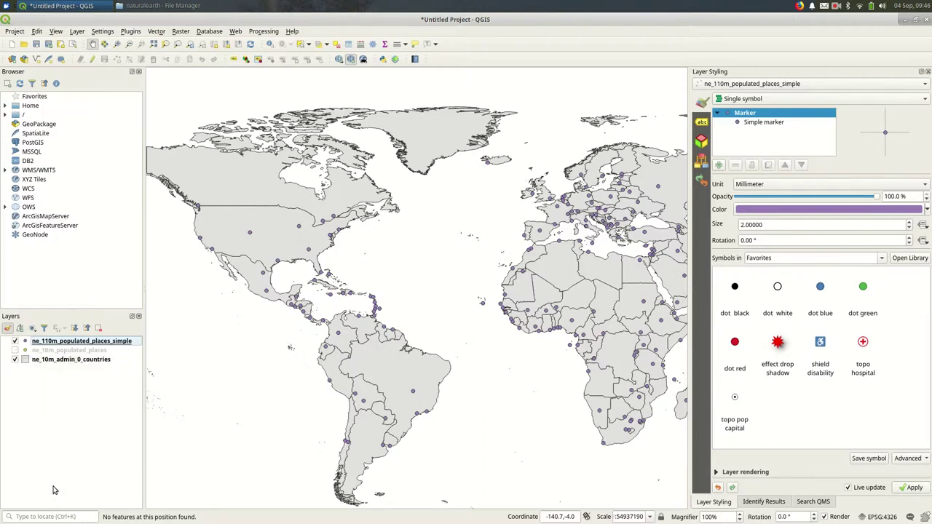
click(15, 351)
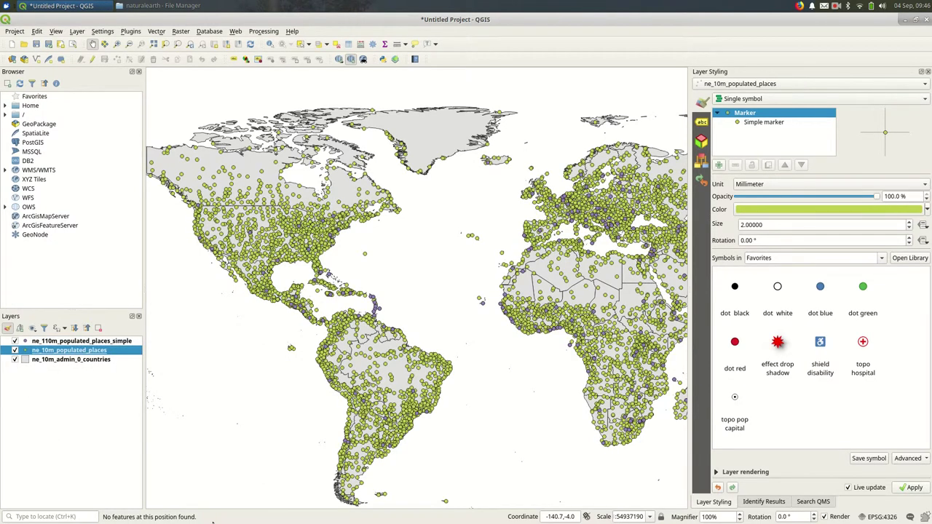
click(14, 341)
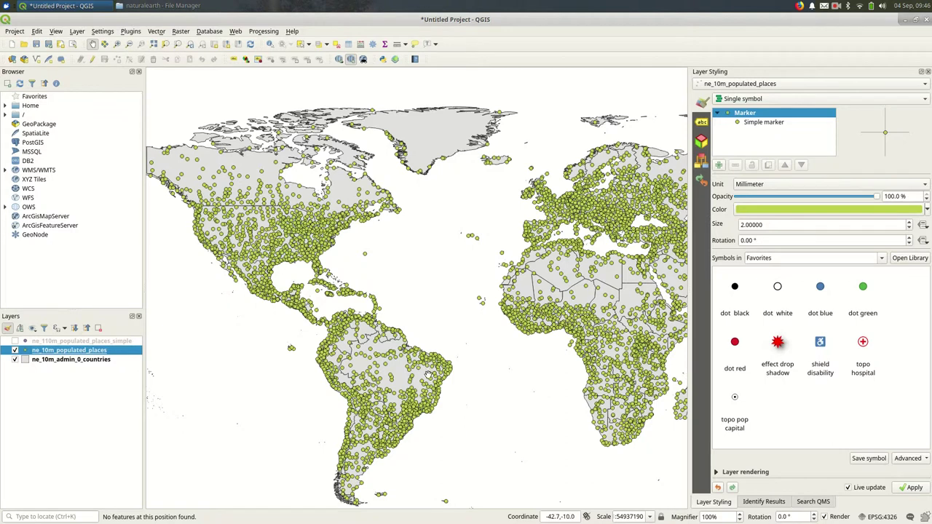
scroll(428, 375, up, 1)
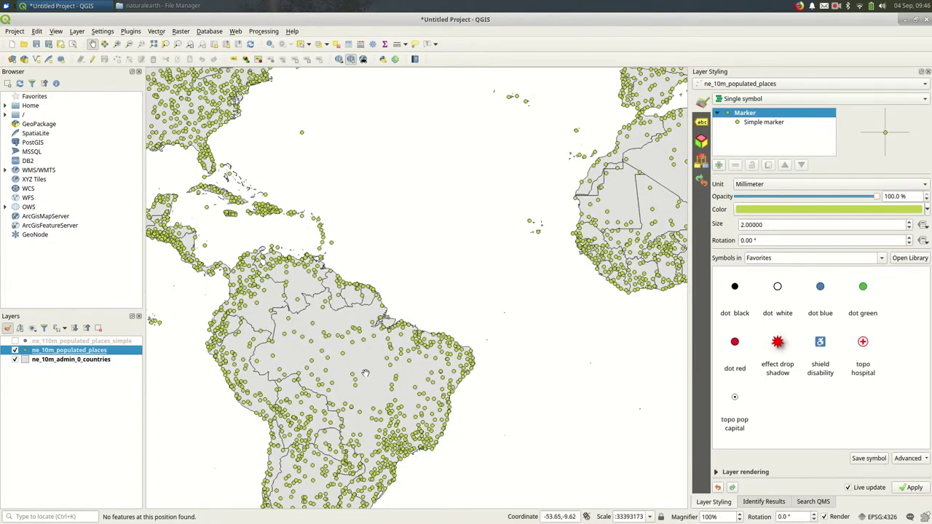
scroll(357, 380, up, 1)
scroll(357, 380, down, 2)
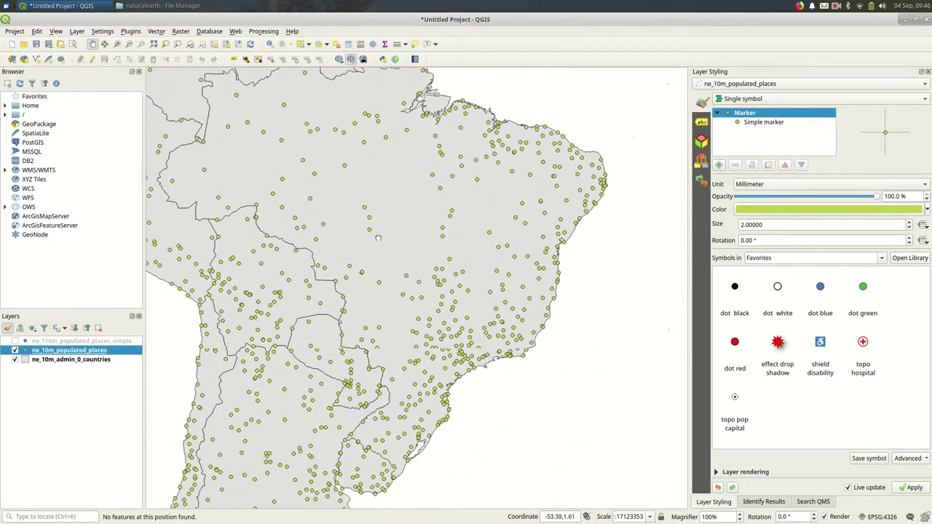
scroll(459, 439, up, 2)
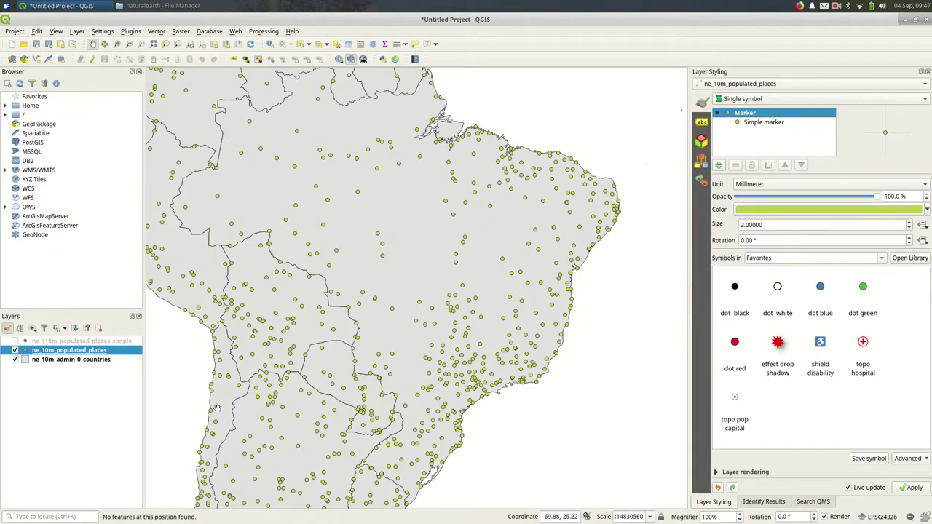
Leave ne_110m_populated_places_simple hidden with ne_10m_populated_places shown, then pan the world map.
click(16, 359)
click(14, 350)
click(15, 341)
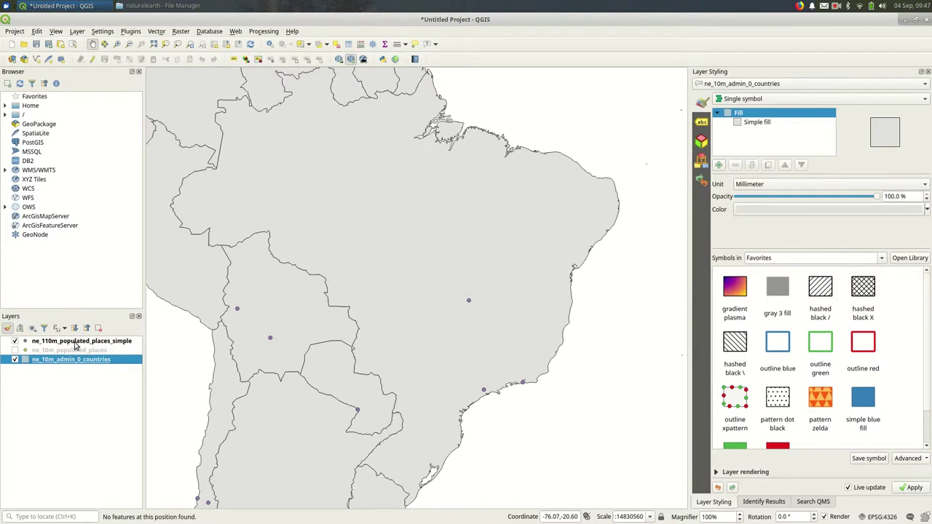
click(15, 341)
click(15, 351)
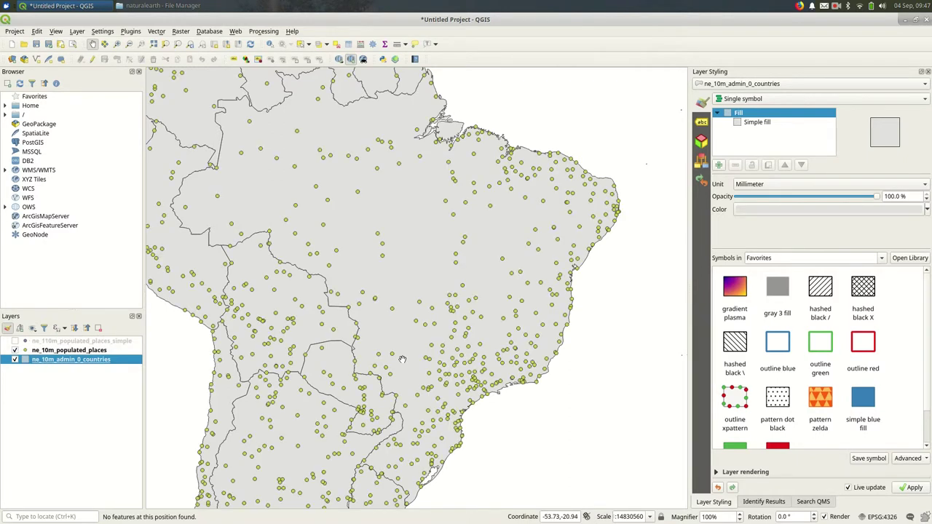
scroll(401, 360, down, 2)
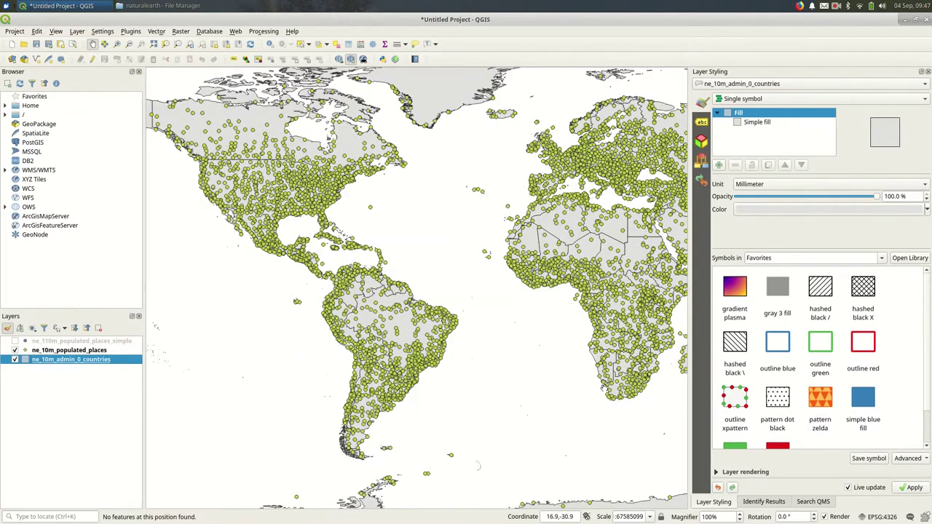
drag(522, 394, 437, 145)
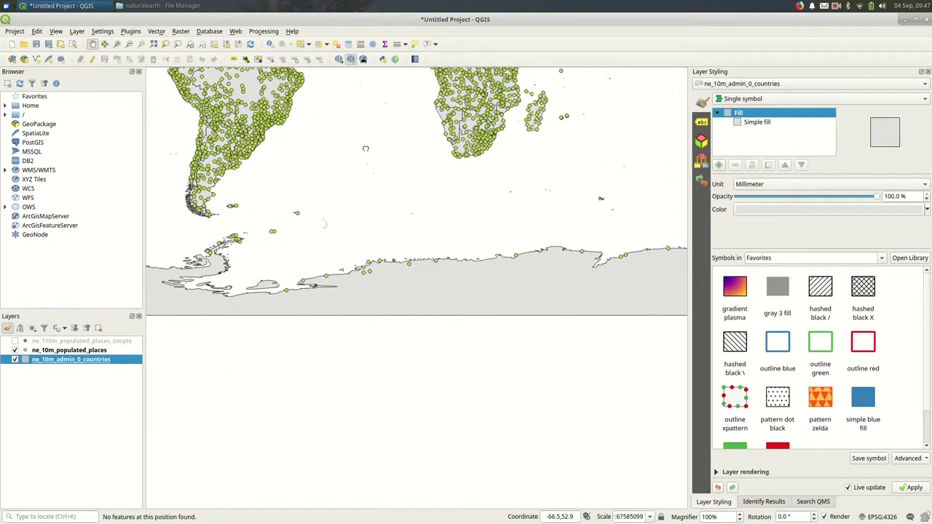
drag(419, 218, 409, 344)
drag(409, 243, 413, 339)
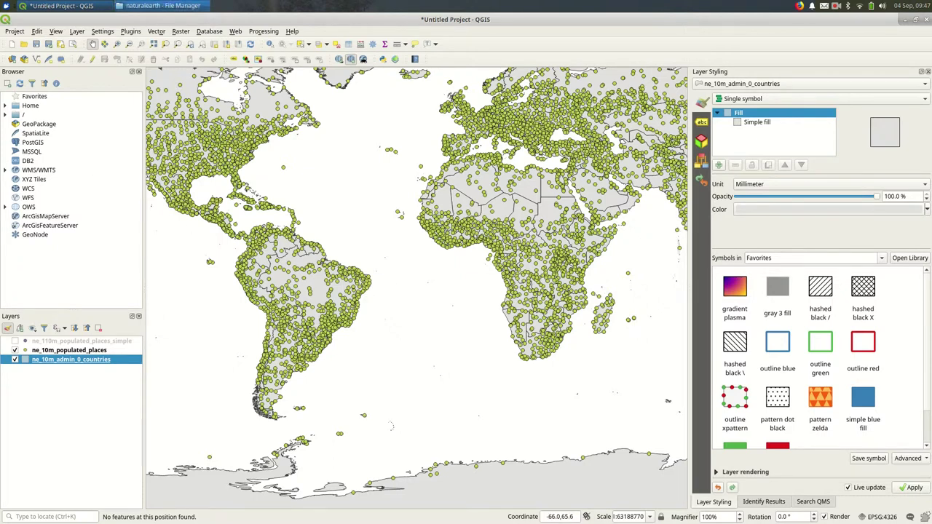
Add the Antarctic ice shelf lines and ne_50m_antarctic_ice_shelves_polys layers from File Manager.
click(161, 6)
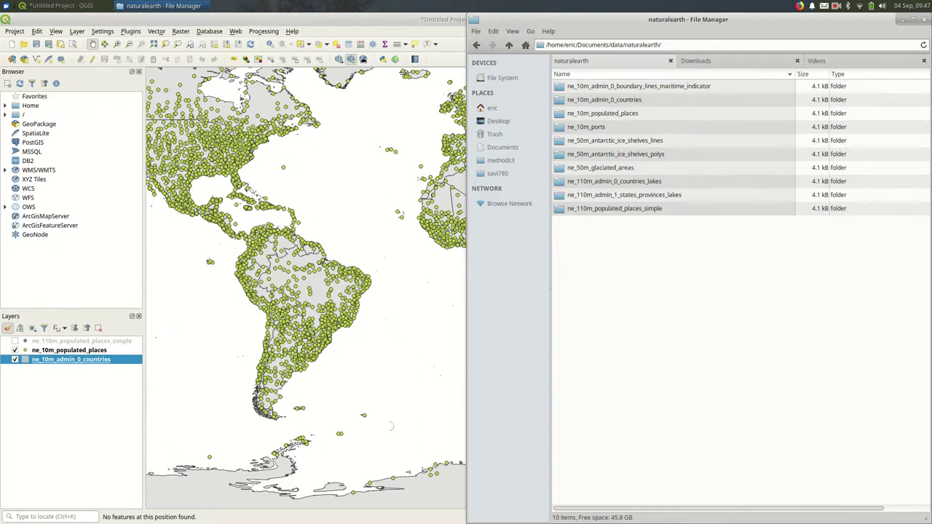
drag(615, 141, 91, 379)
click(91, 457)
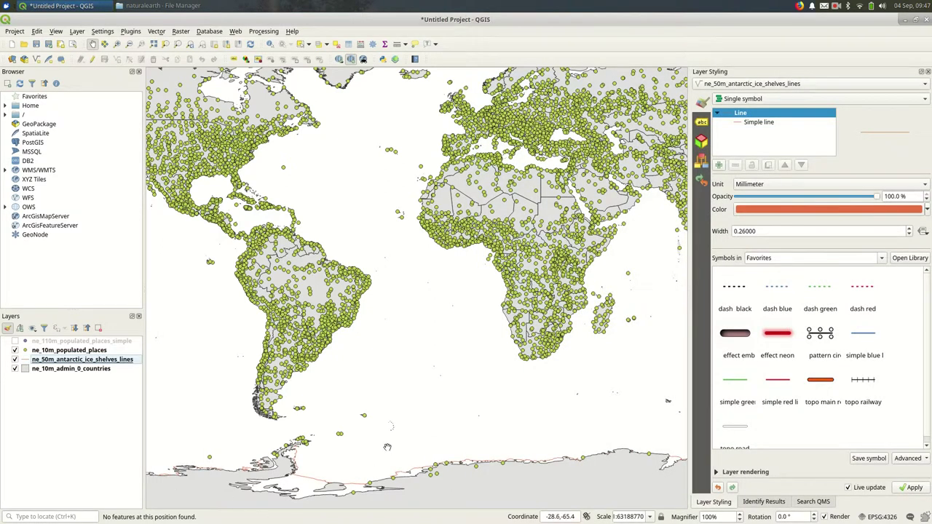
scroll(423, 323, up, 1)
scroll(422, 324, up, 1)
scroll(330, 301, up, 2)
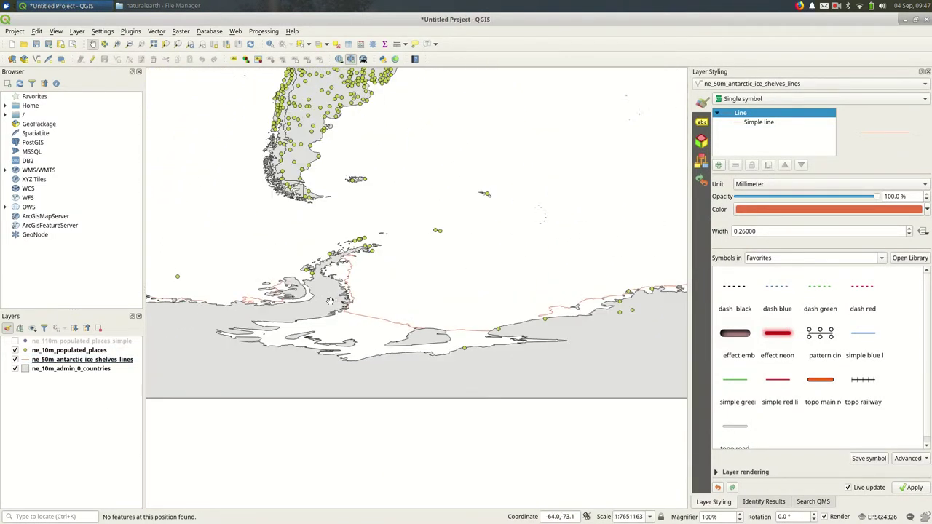
scroll(330, 301, up, 1)
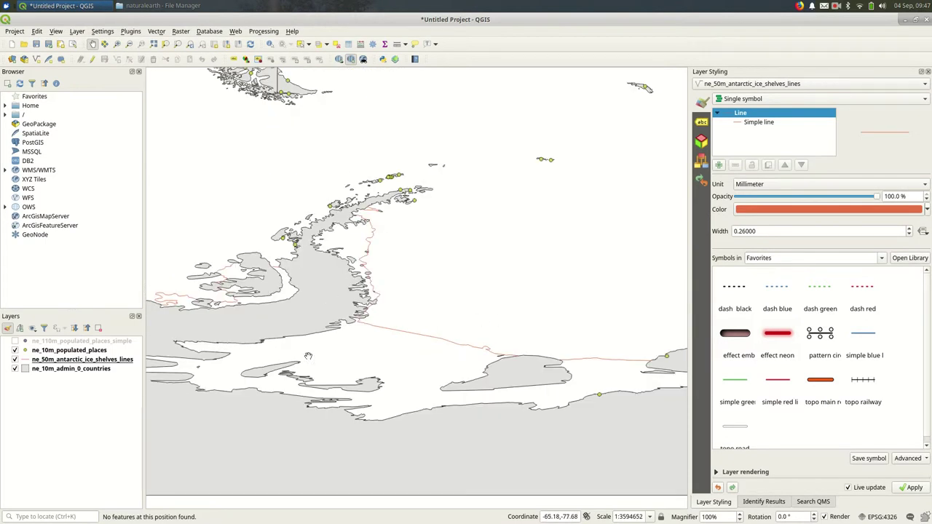
scroll(297, 353, down, 3)
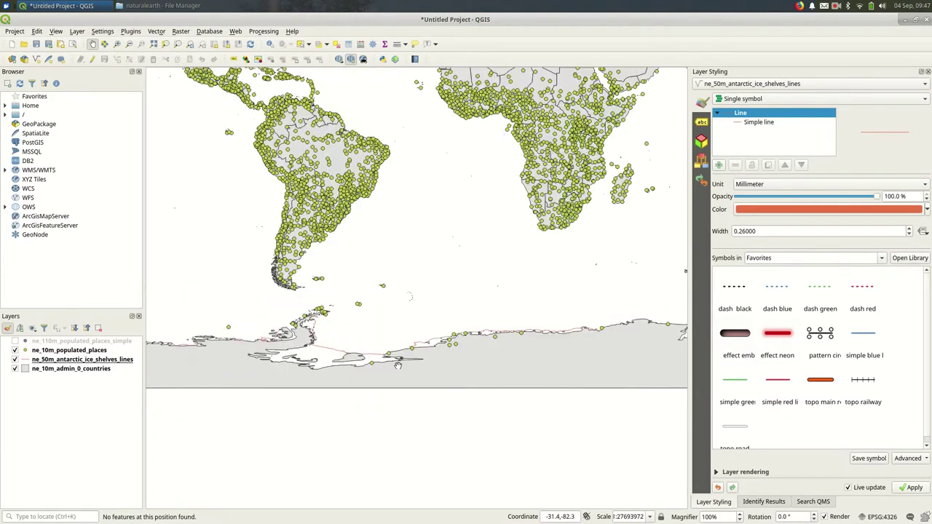
click(160, 5)
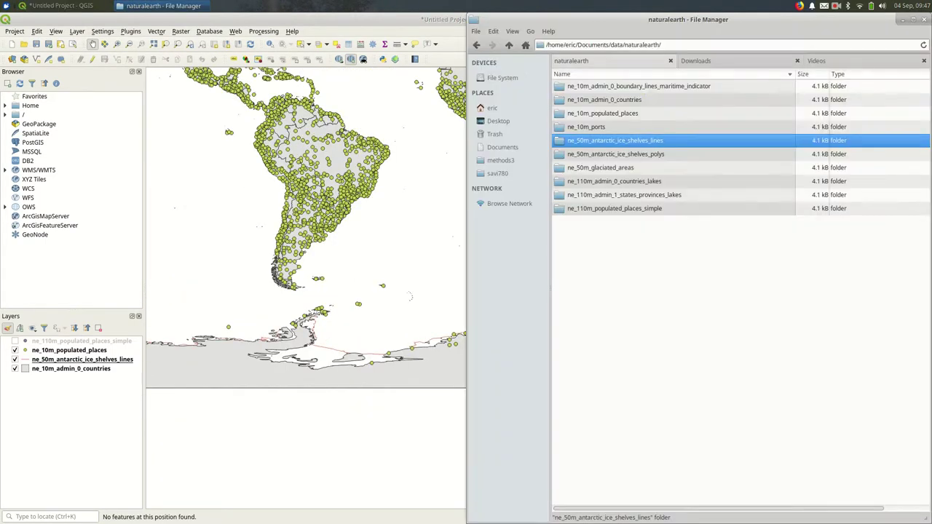
drag(604, 154, 102, 434)
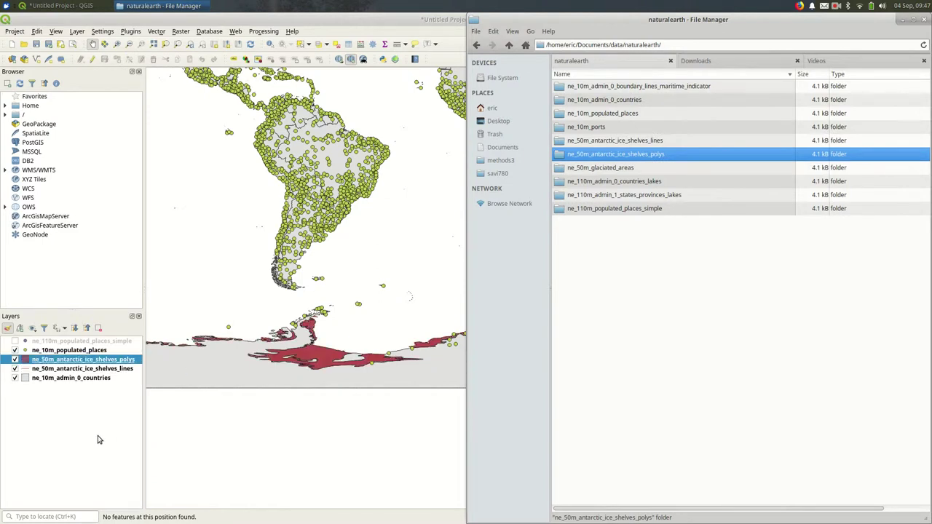
click(85, 424)
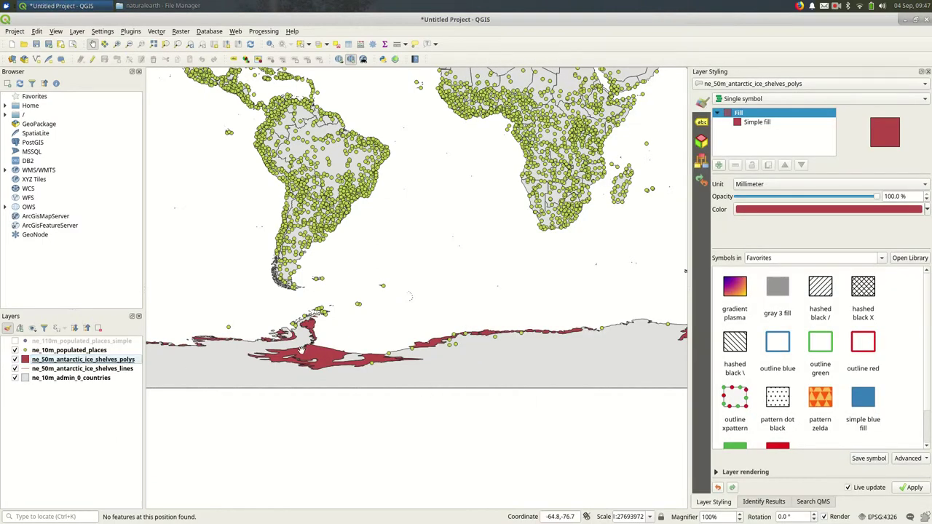
Remove the Antarctic ice shelf lines layer from the project.
click(15, 369)
click(14, 369)
right_click(58, 362)
key(Escape)
right_click(54, 370)
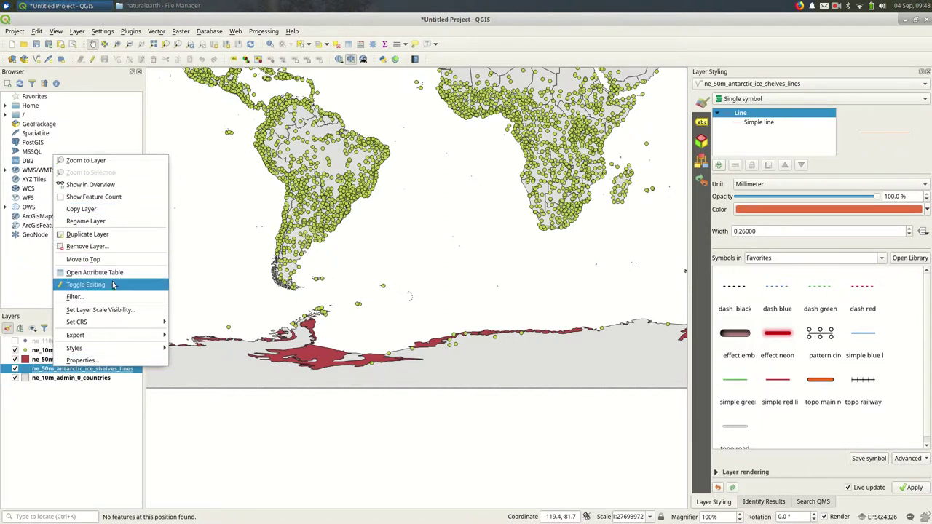
mouse_move(124, 347)
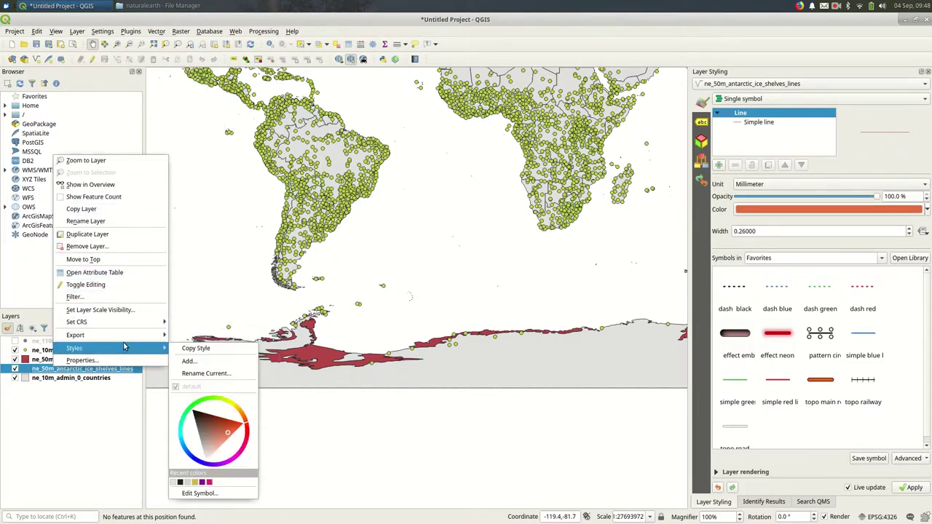
click(120, 247)
click(492, 269)
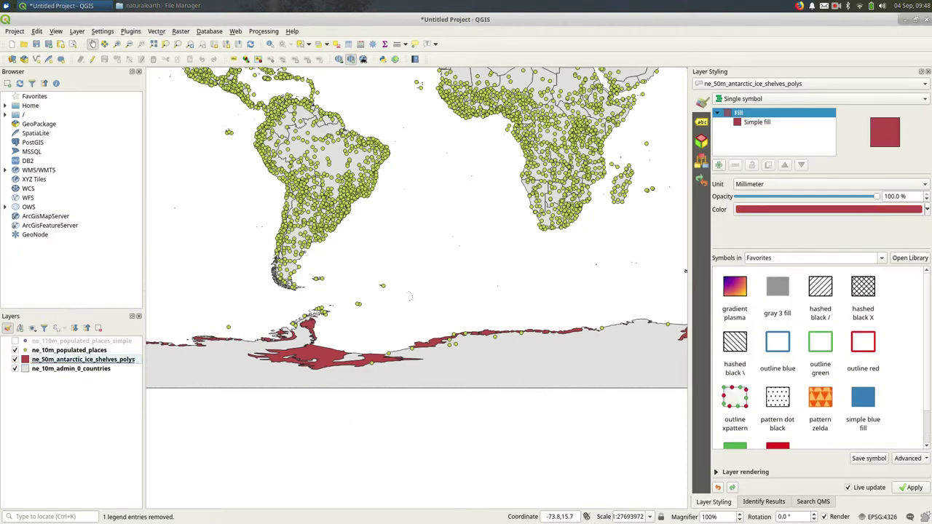
Drag ne_10m_ports and ne_50m_glaciated_areas into the Layers panel, then reframe the world map.
click(159, 6)
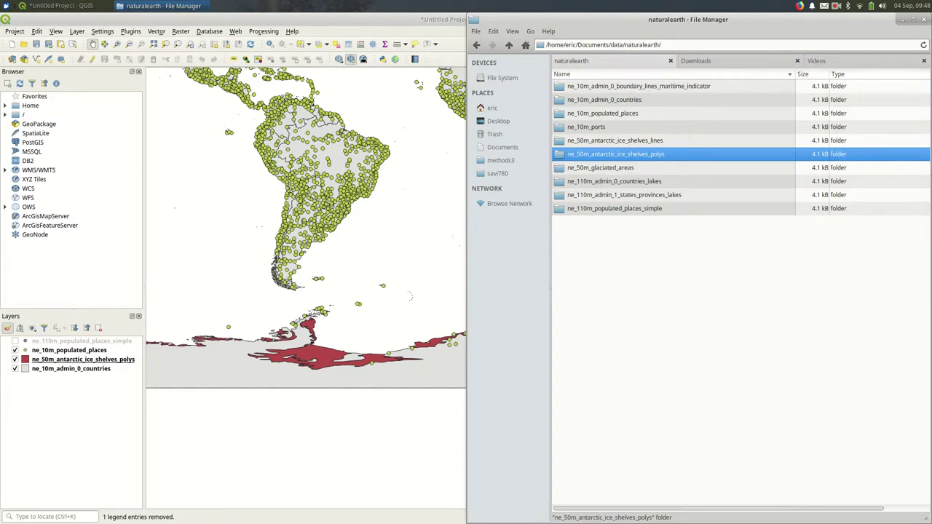
drag(586, 127, 72, 408)
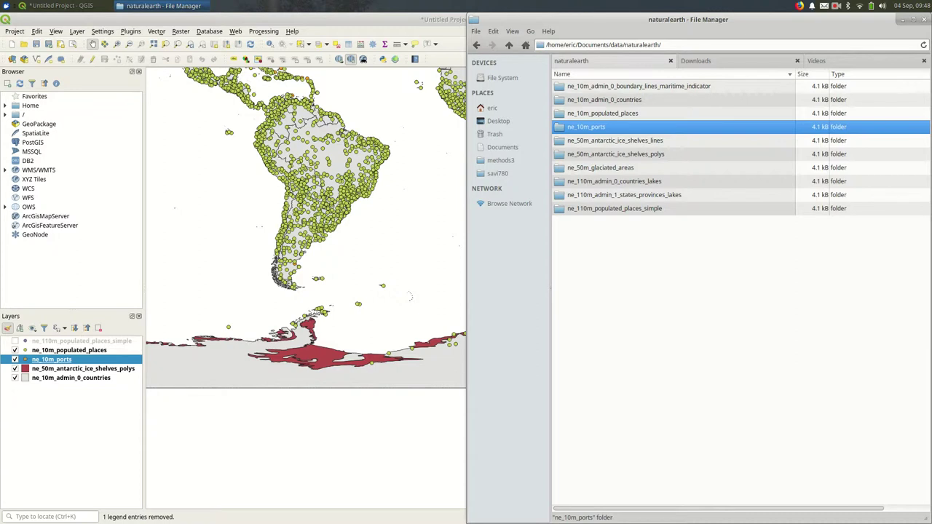
drag(600, 167, 73, 415)
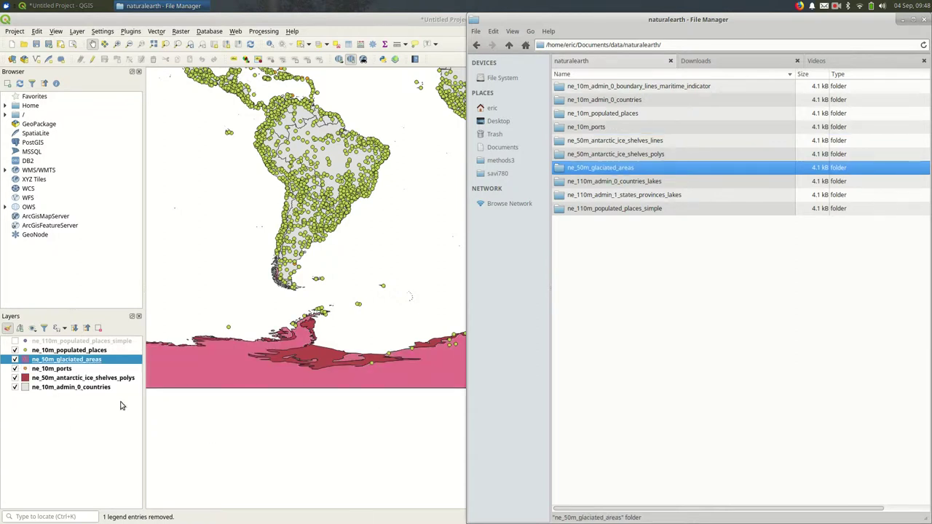
click(322, 422)
drag(376, 471, 524, 331)
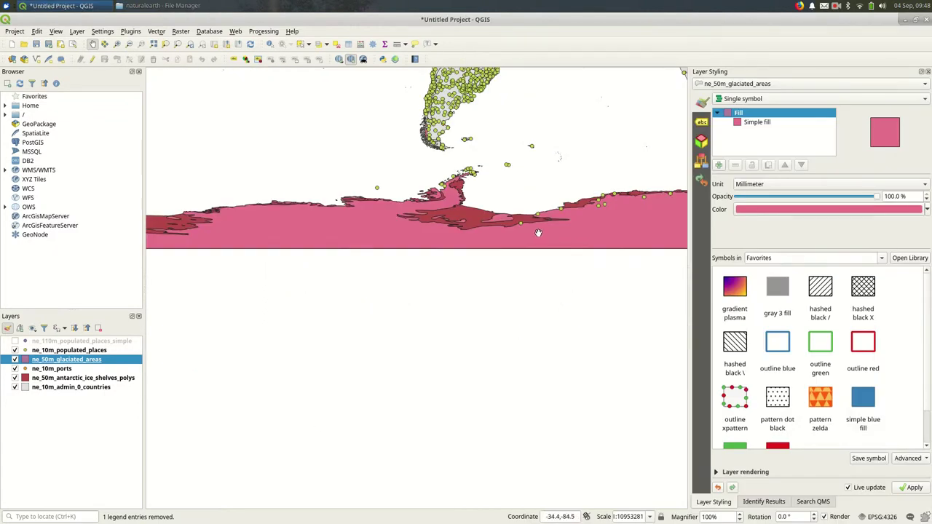
scroll(538, 233, down, 1)
scroll(545, 235, down, 1)
drag(436, 290, 368, 347)
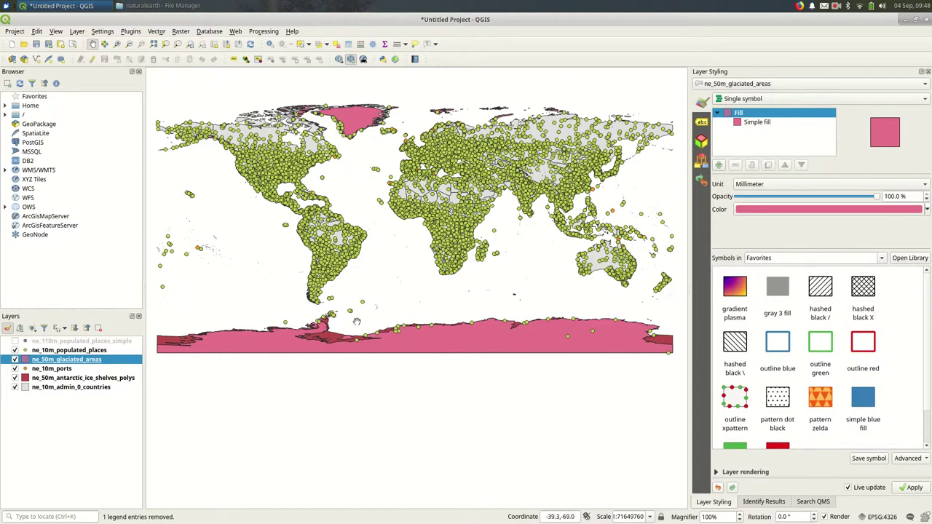
drag(401, 347, 401, 318)
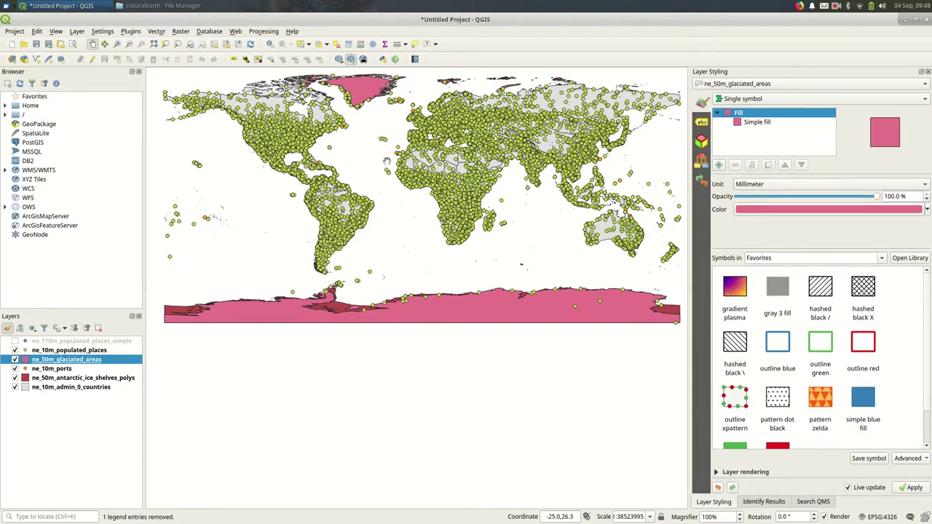
Filter the project CRS list for 'antarcti' and apply WGS 84 / Antarctic Polar Stereographic (EPSG:3031).
click(903, 516)
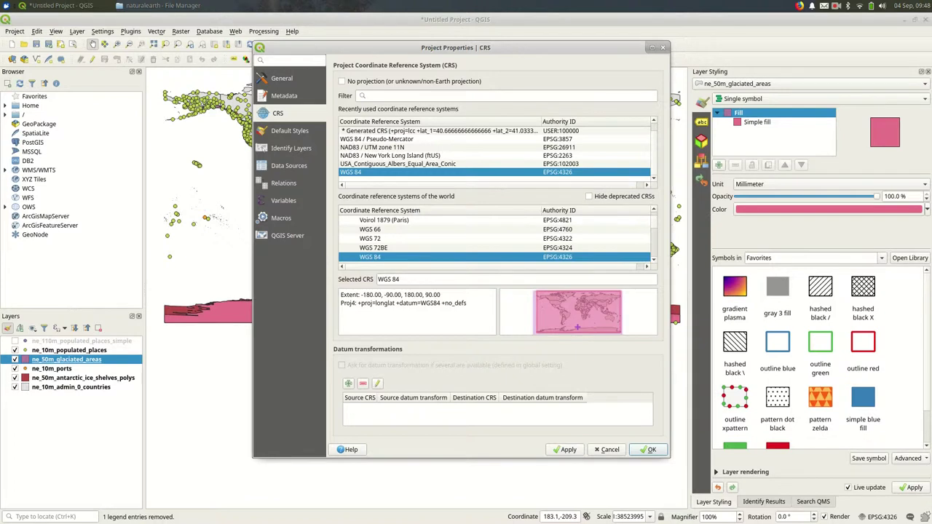
drag(361, 43, 679, 36)
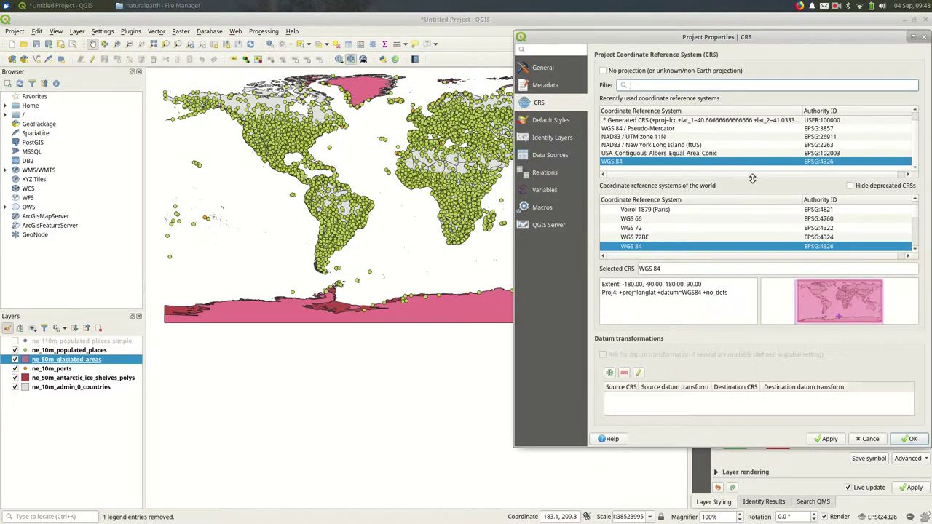
text(antar)
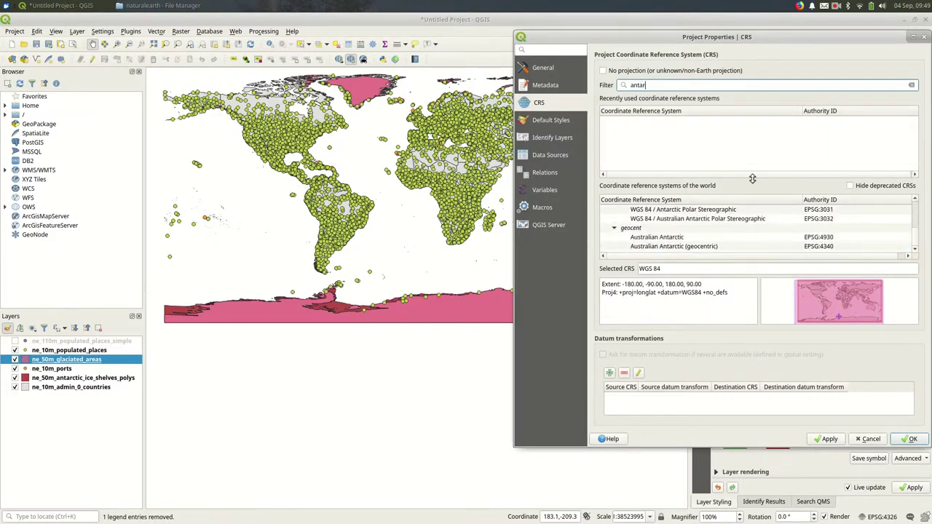
text(ctica)
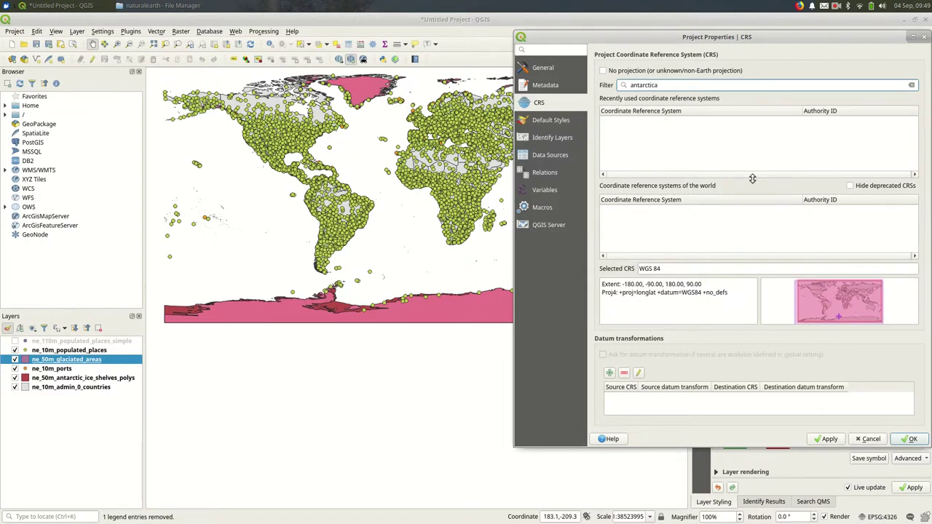
key(BackSpace)
key(BackSpace)
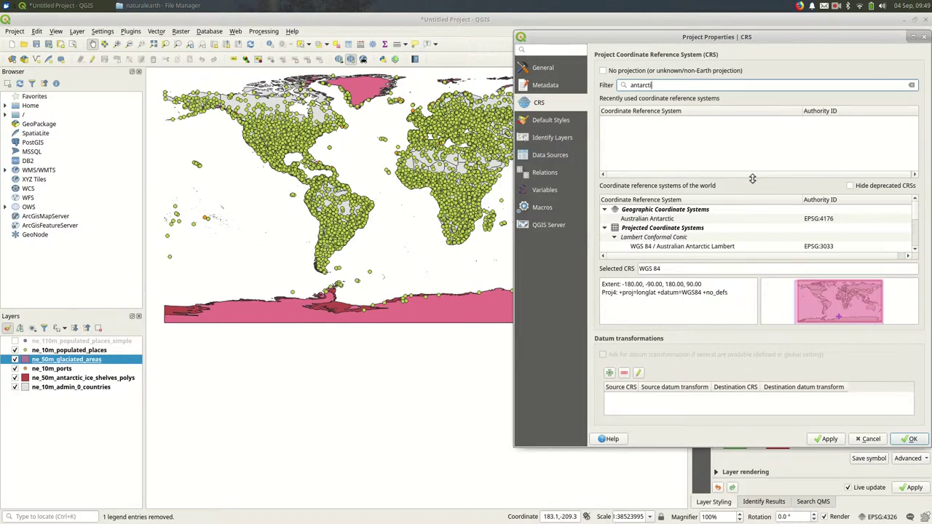
scroll(792, 237, down, 1)
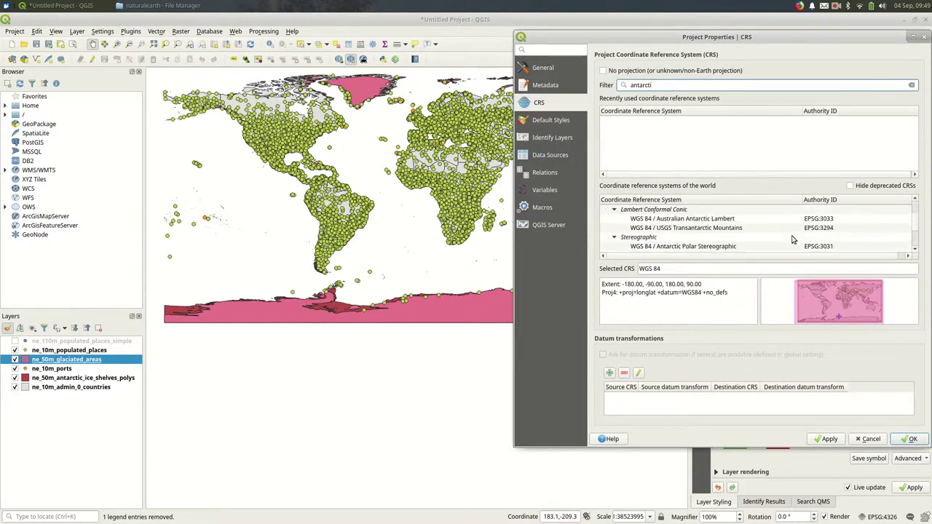
scroll(792, 237, down, 1)
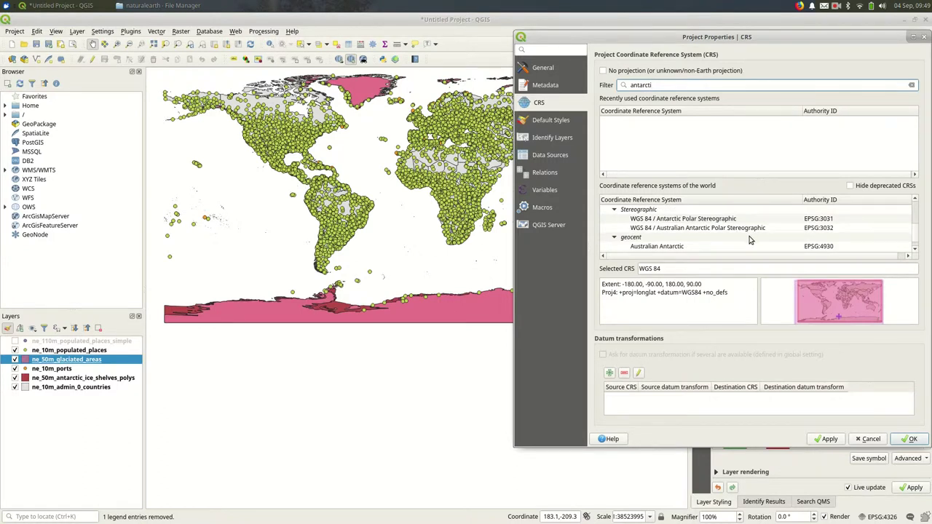
click(692, 211)
click(694, 219)
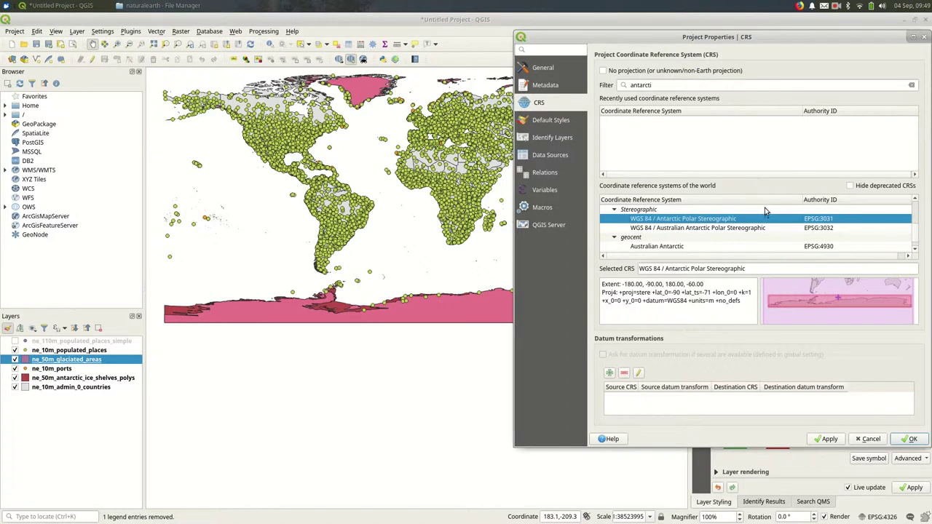
scroll(765, 222, down, 1)
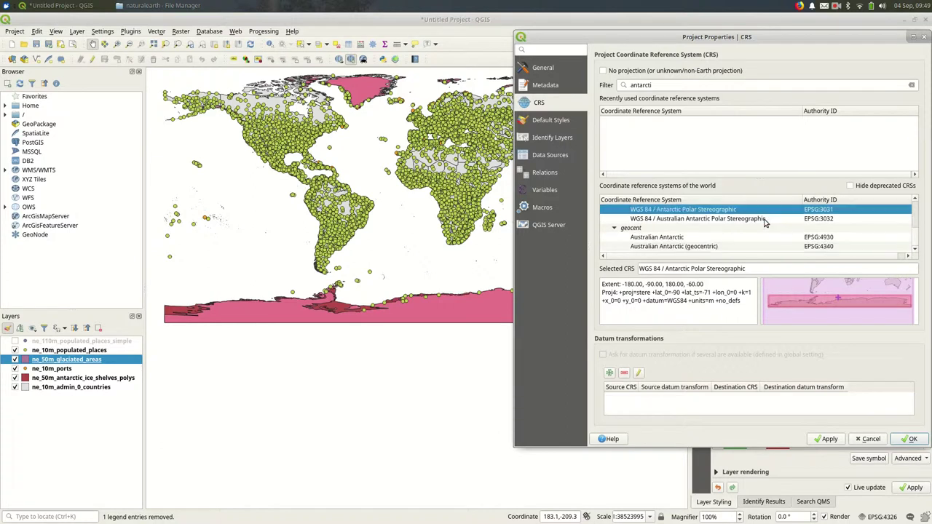
click(829, 439)
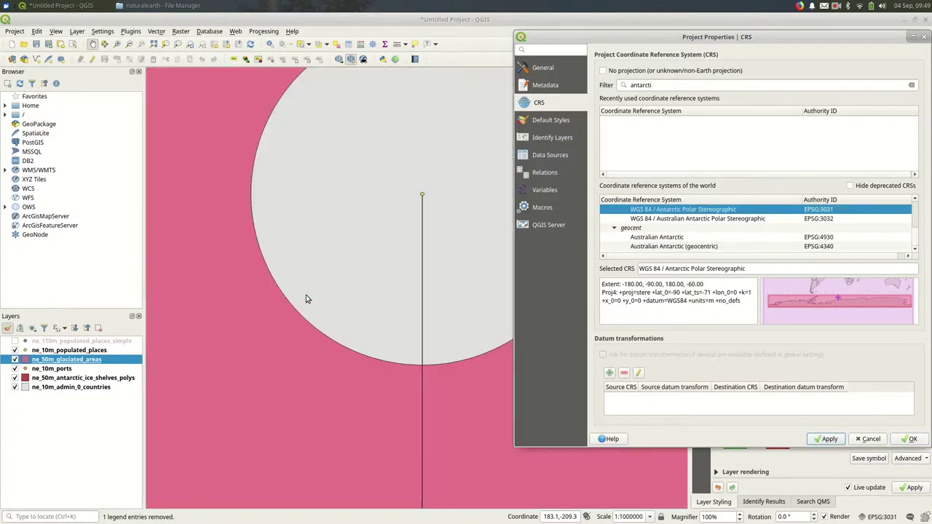
Accept the polar projection, reposition the map, and return to the project CRS page showing EPSG:3031.
click(912, 440)
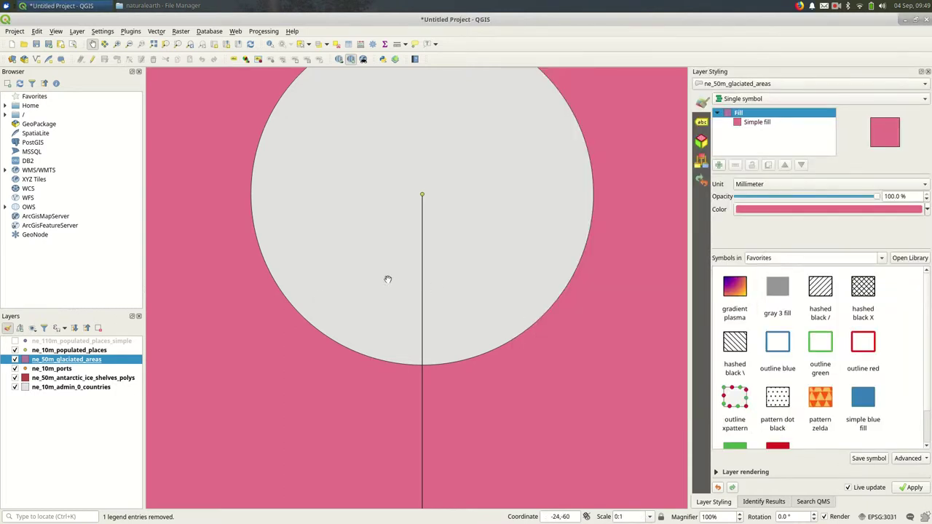
drag(358, 410, 461, 232)
drag(386, 191, 405, 420)
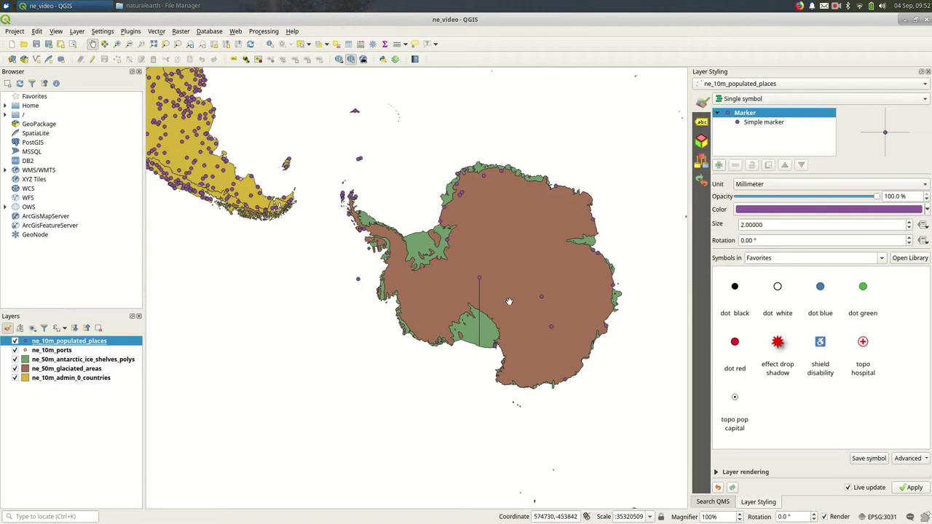
click(898, 517)
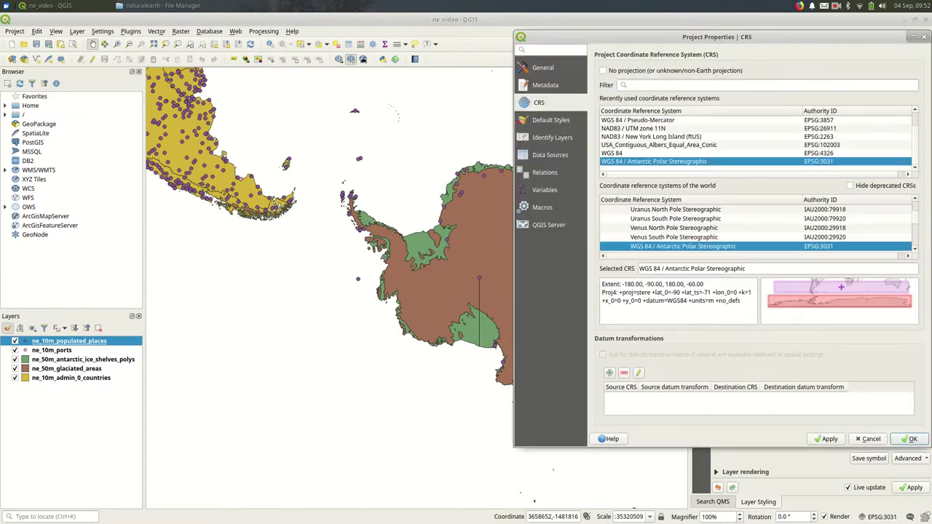
click(914, 441)
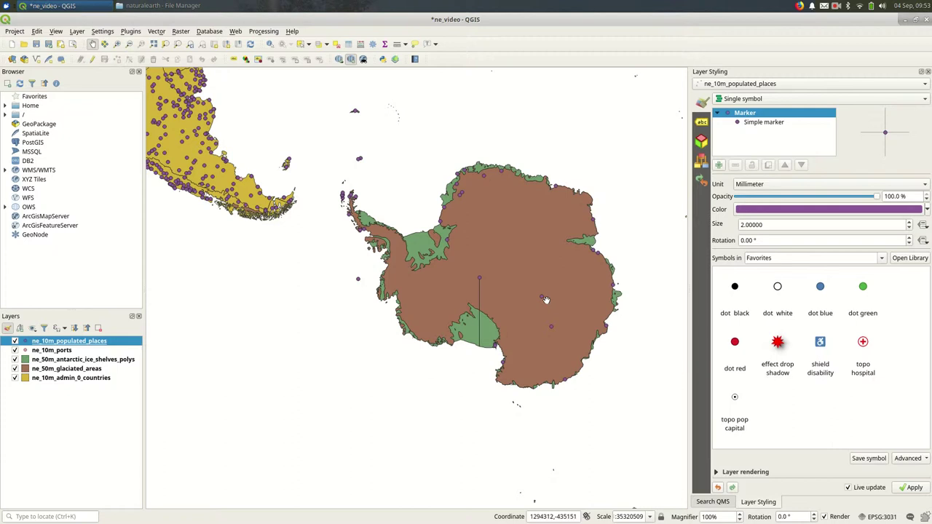
drag(524, 286, 482, 302)
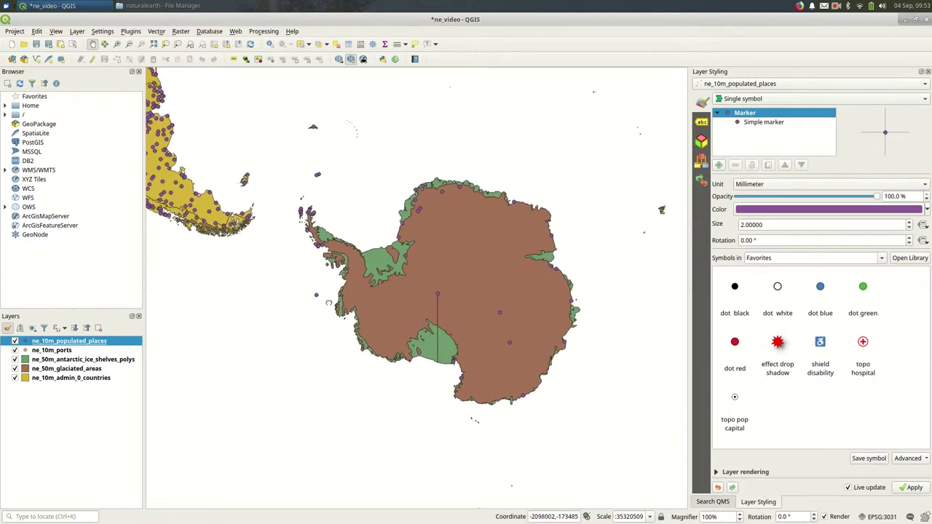
drag(329, 303, 354, 325)
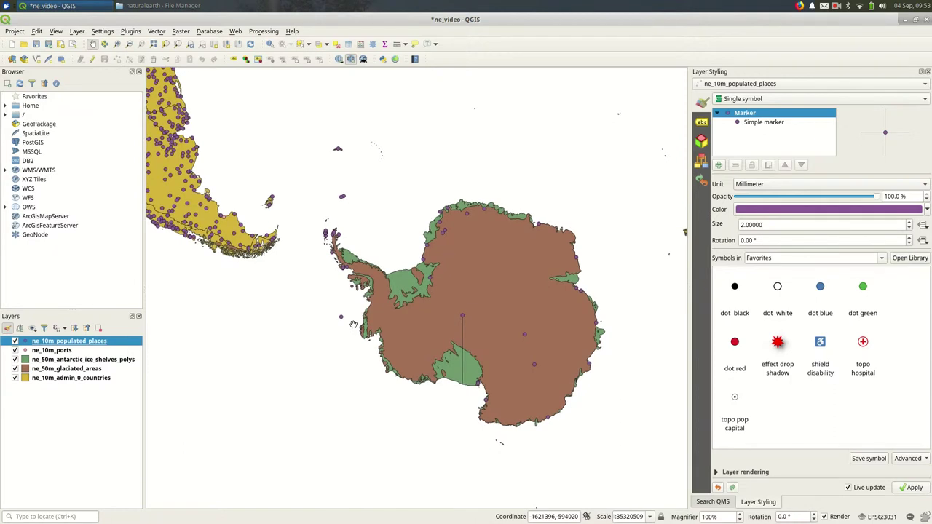
drag(324, 315, 397, 332)
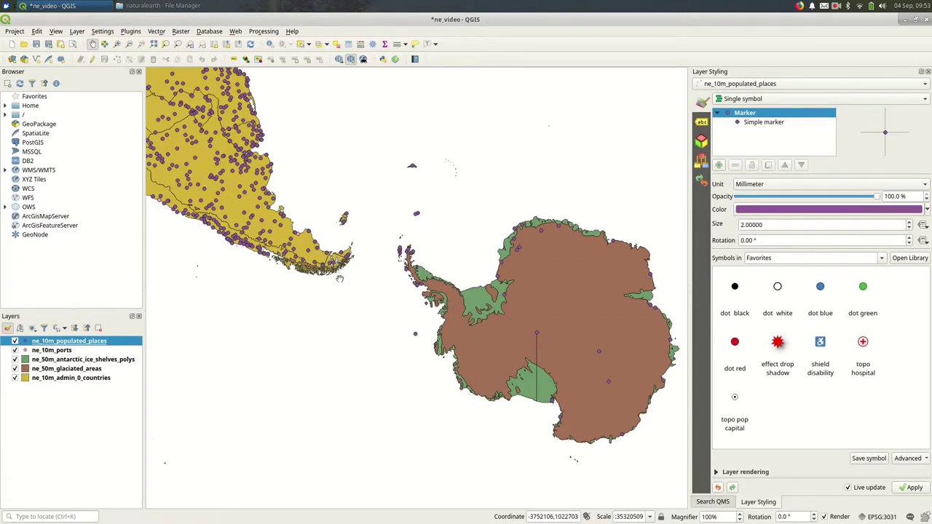
drag(479, 314, 444, 303)
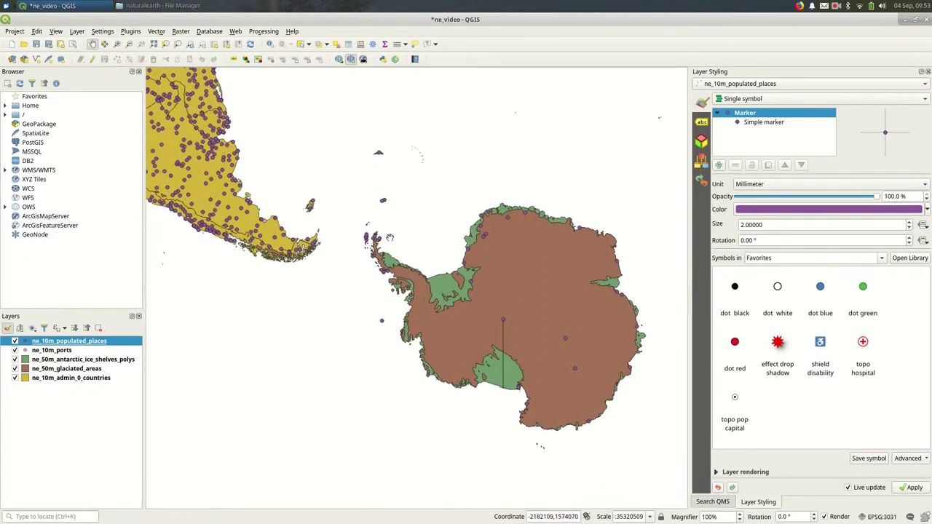
scroll(391, 236, up, 1)
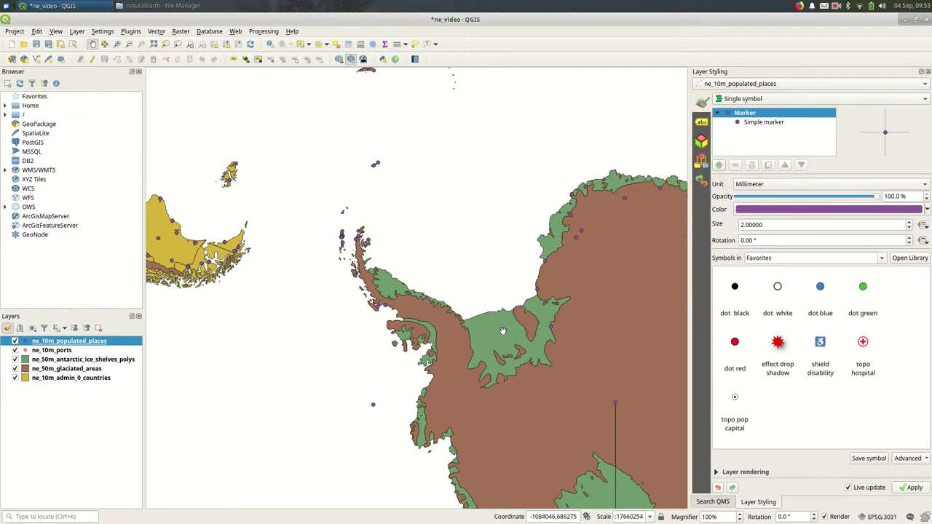
scroll(502, 331, down, 1)
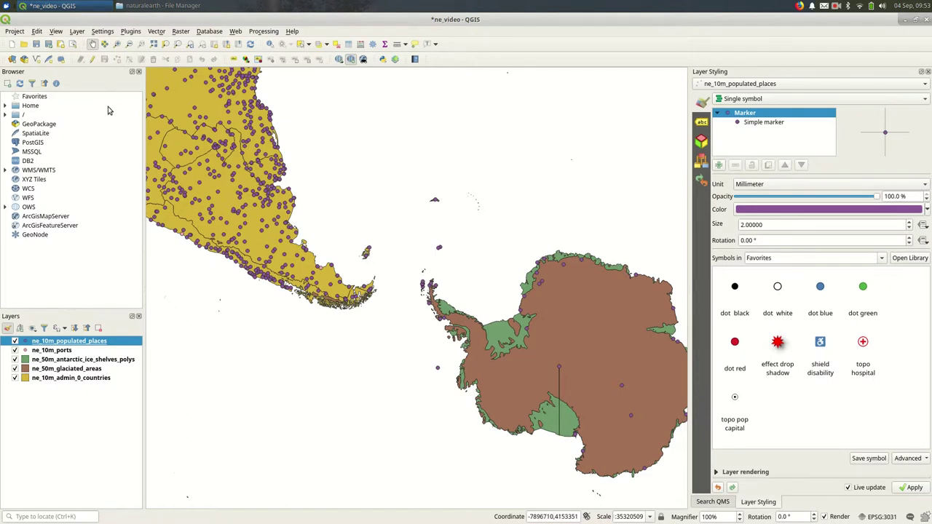
Set a light blue project background colour in Project Properties > General and apply it.
click(14, 31)
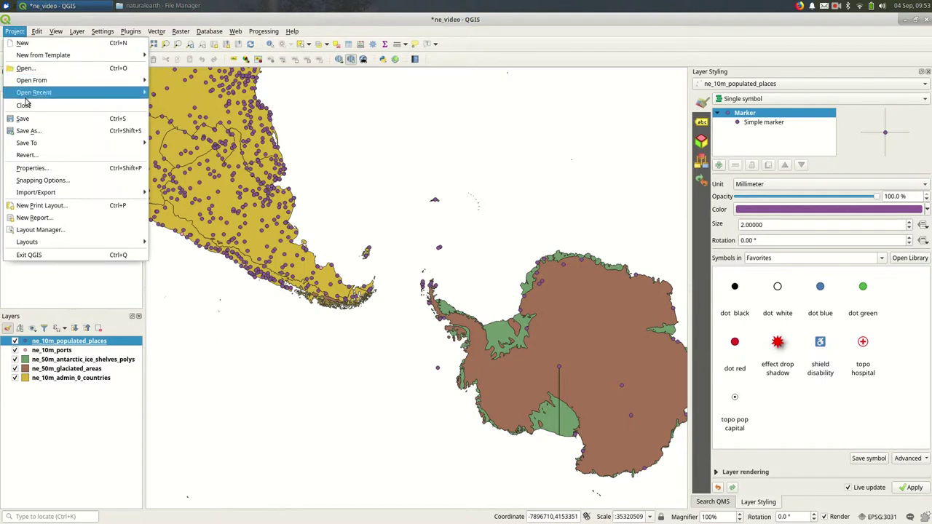
click(30, 168)
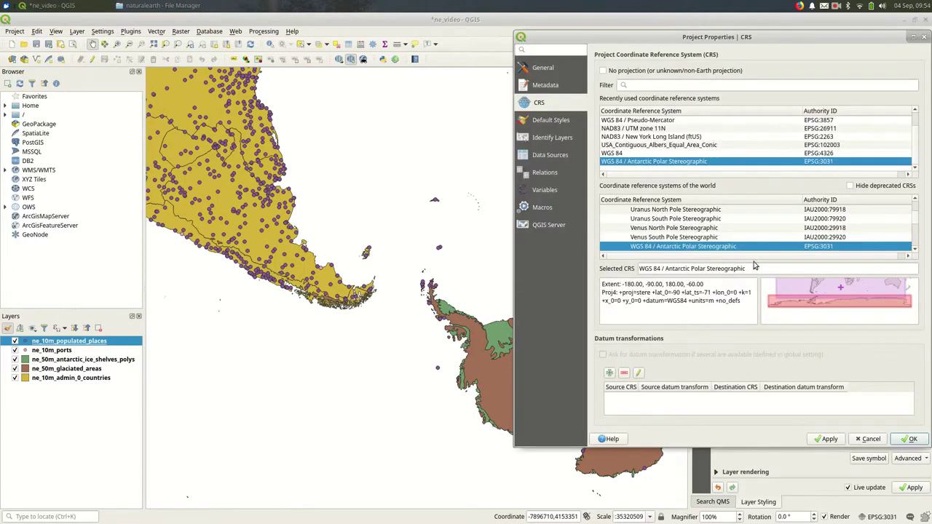
click(544, 68)
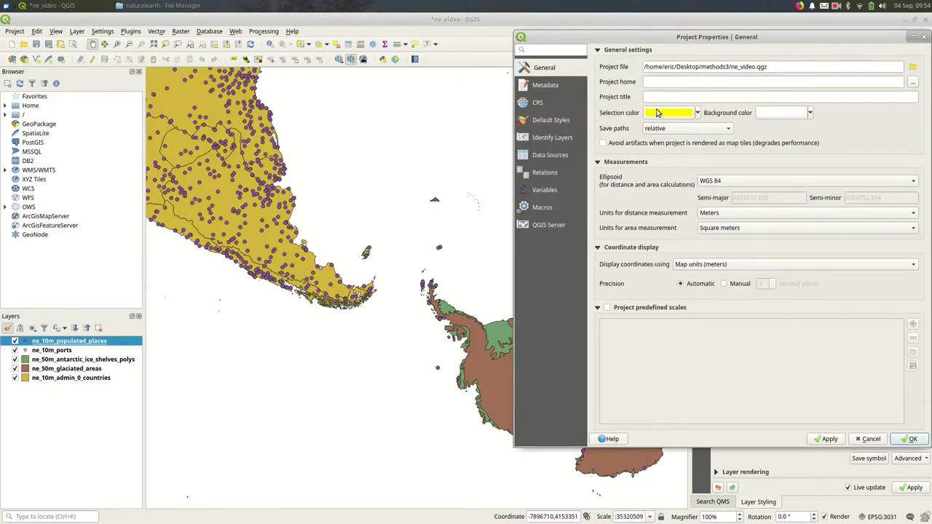
click(776, 113)
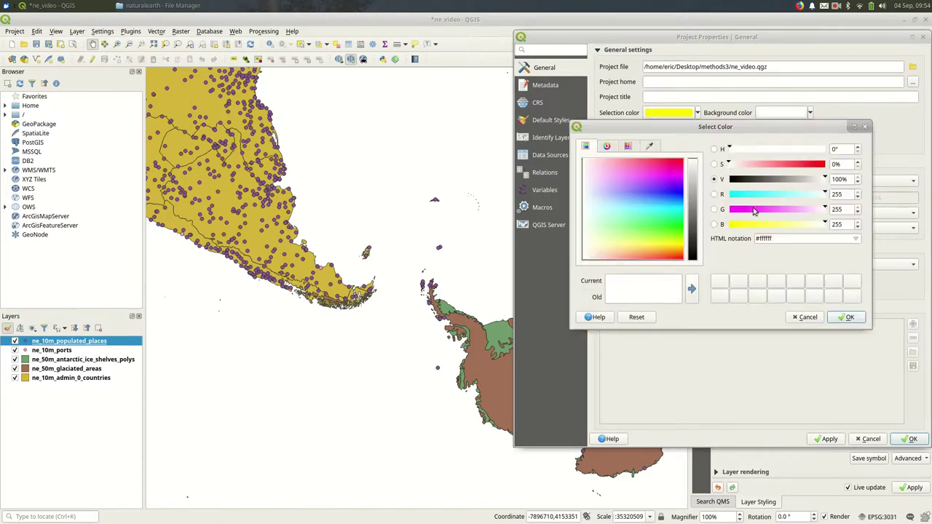
click(614, 197)
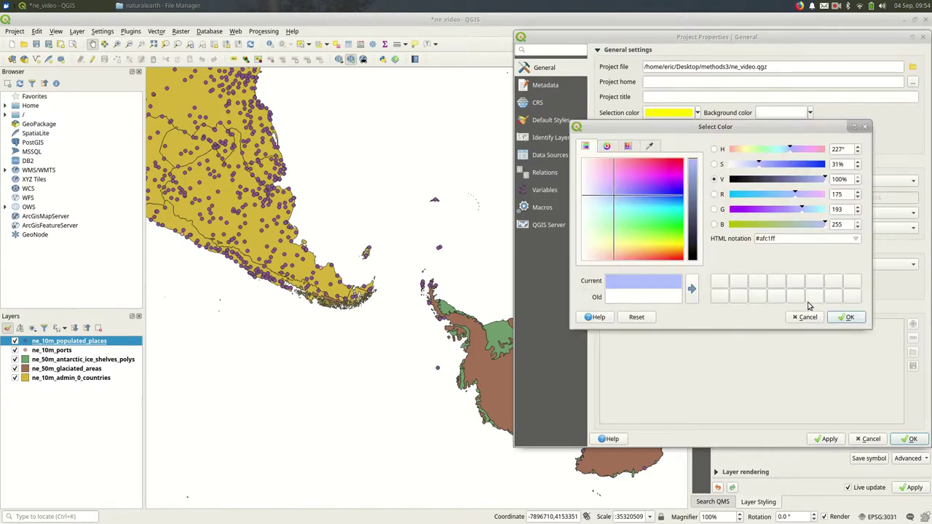
drag(639, 205, 601, 208)
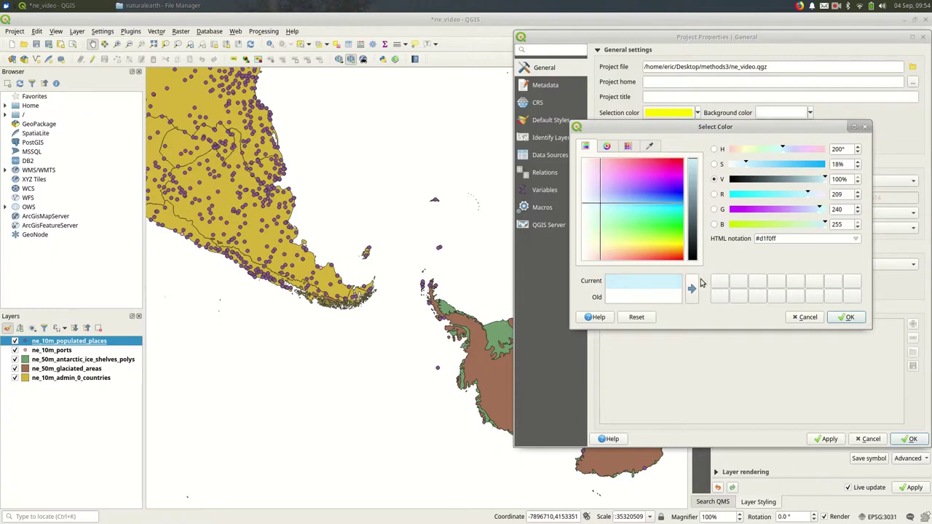
click(844, 322)
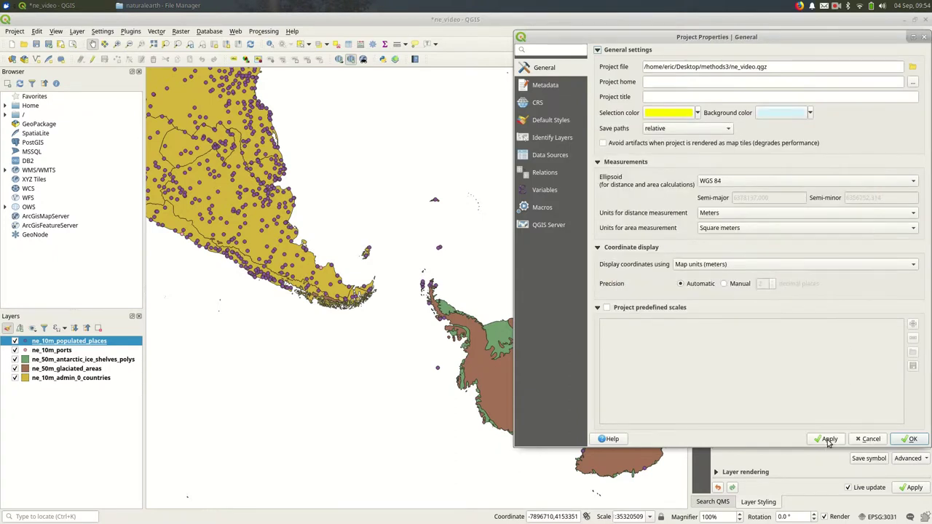
click(828, 440)
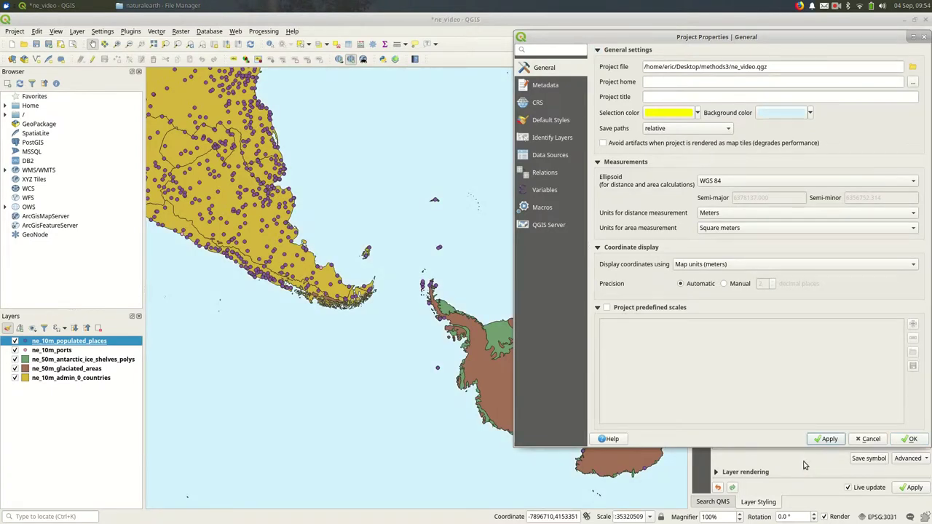
Adjust the background to pale blue #c4e1ef, apply, and close Project Properties.
click(761, 114)
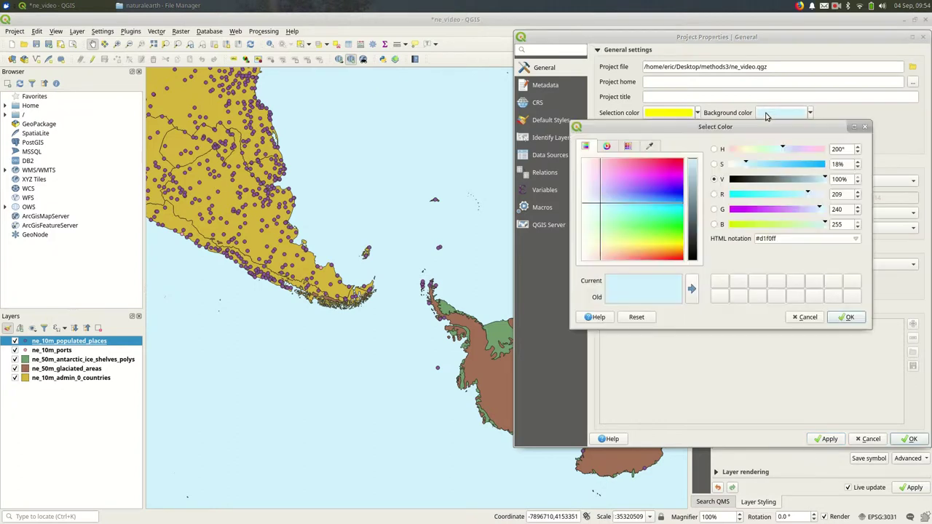
click(693, 176)
drag(695, 176, 695, 171)
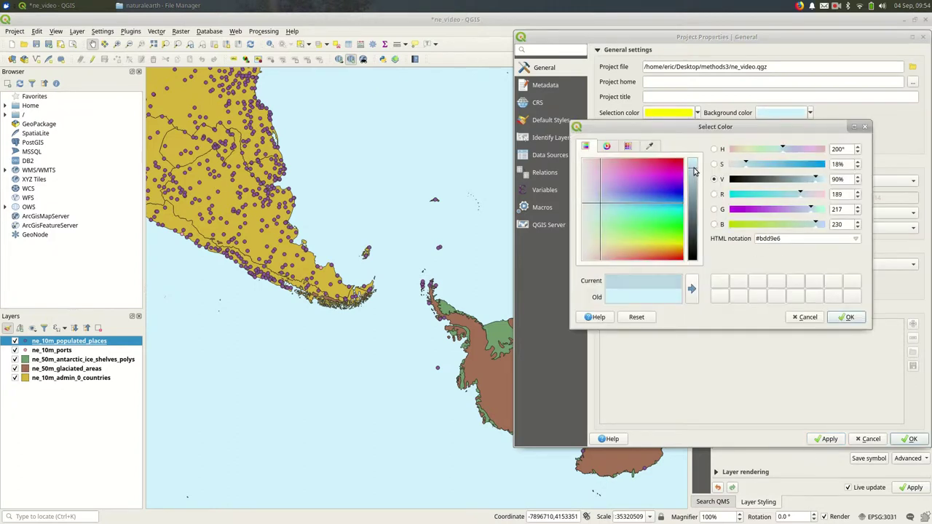
click(846, 318)
click(837, 439)
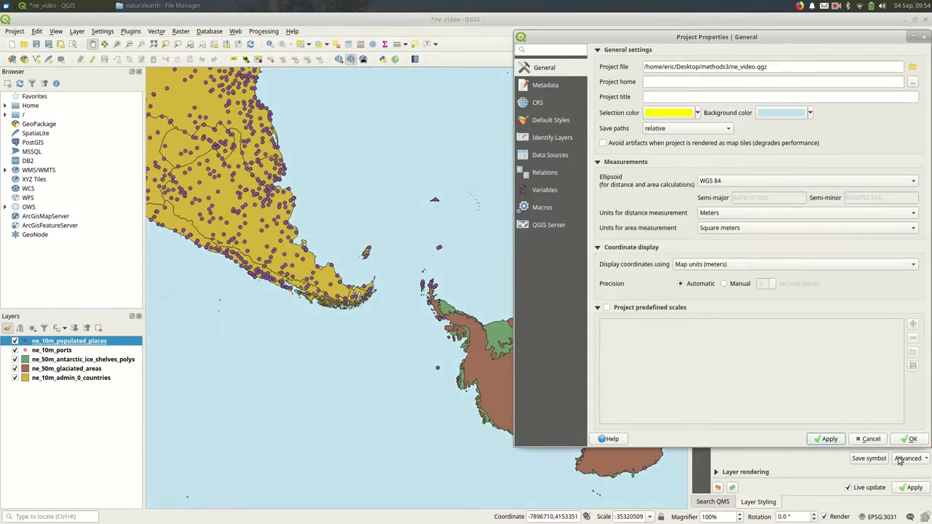
click(911, 439)
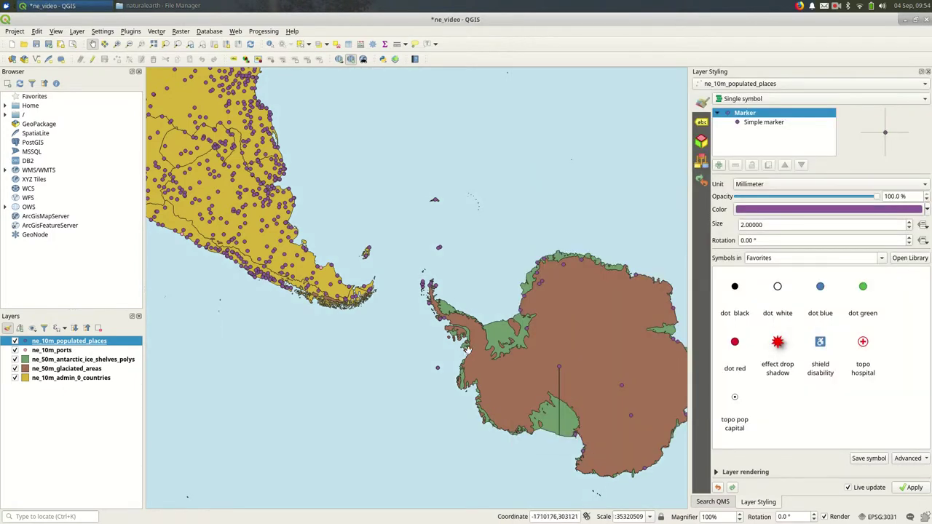
Centre Antarctica in the map, select ne_10m_admin_0_countries, and bring up the View menu.
drag(408, 358, 344, 314)
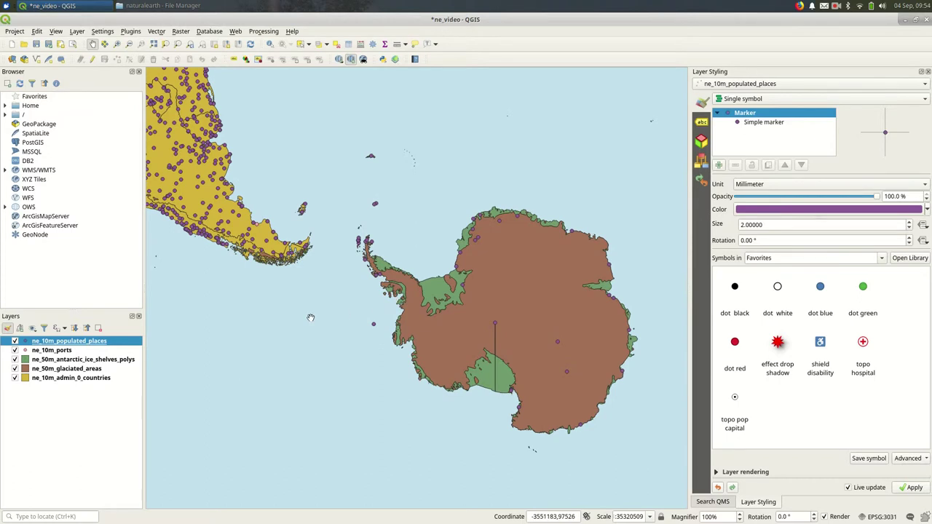
click(93, 379)
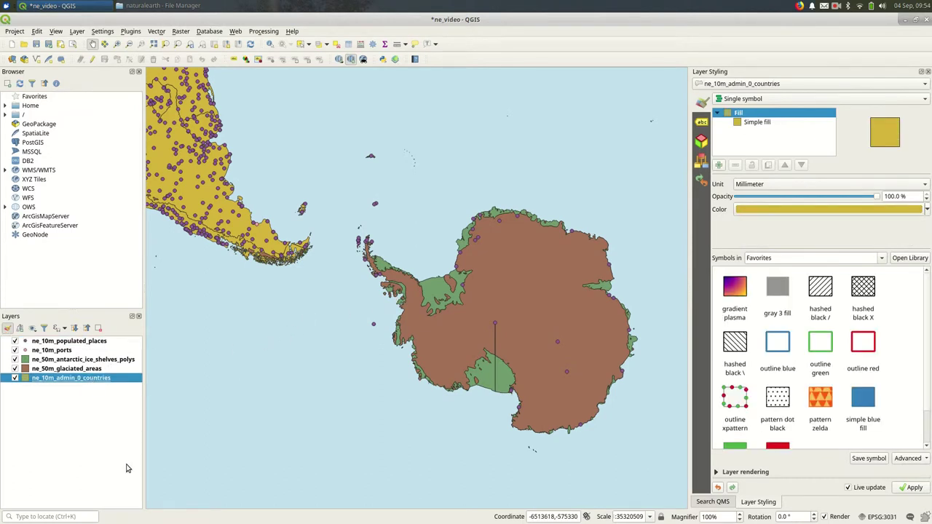
mouse_move(254, 278)
mouse_down()
mouse_move(272, 311)
mouse_move(268, 273)
mouse_up()
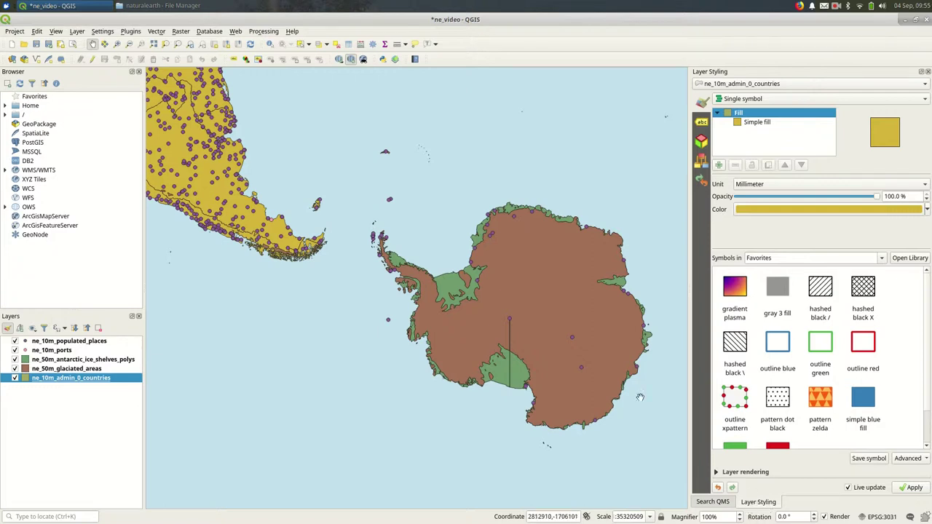
click(56, 31)
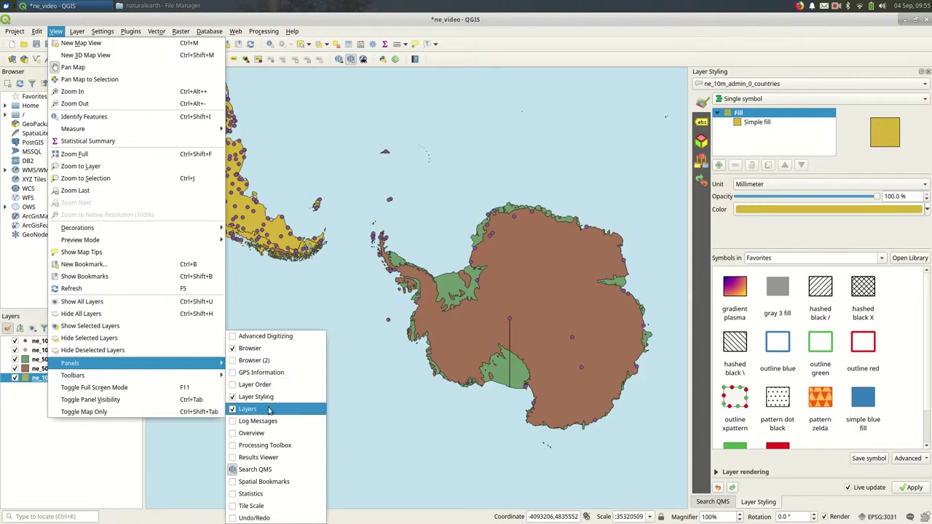
In Layer Styling, change the countries layer fill from mustard yellow to light grey #d5d5d5.
click(834, 501)
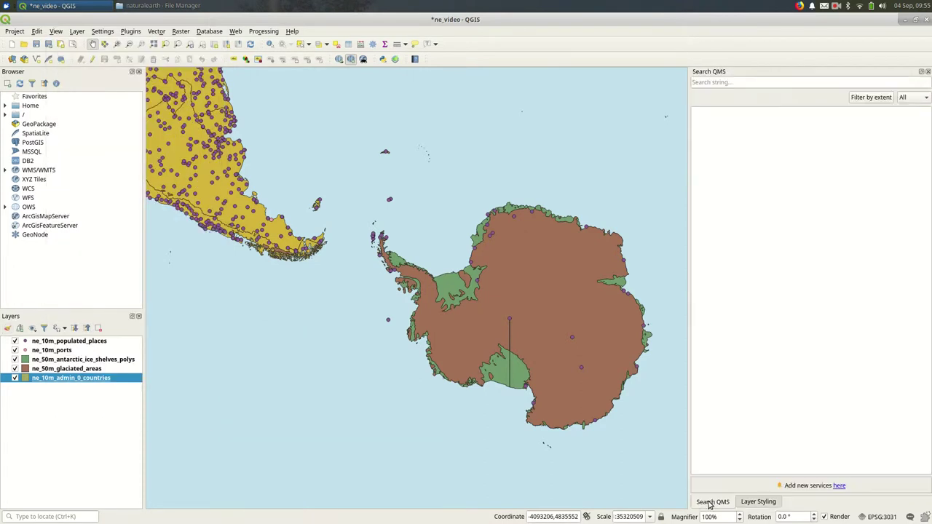
click(713, 502)
click(757, 502)
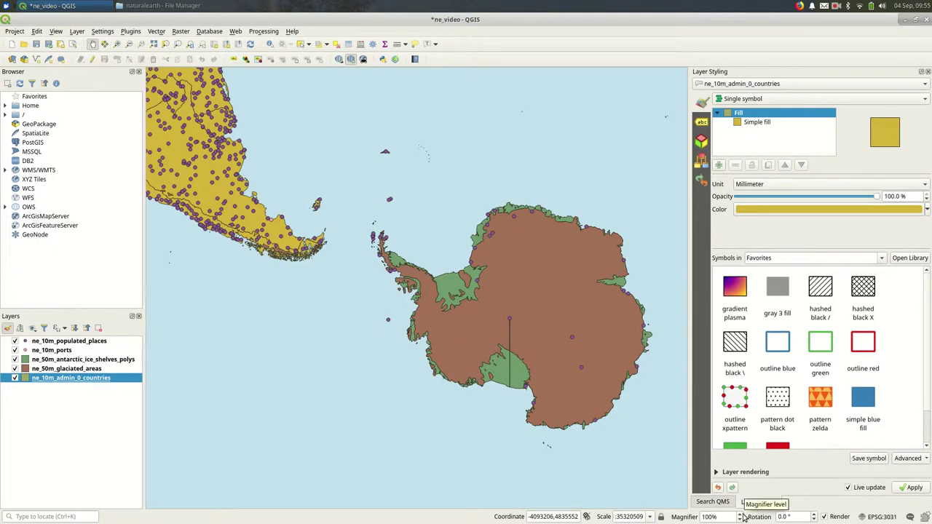
click(806, 210)
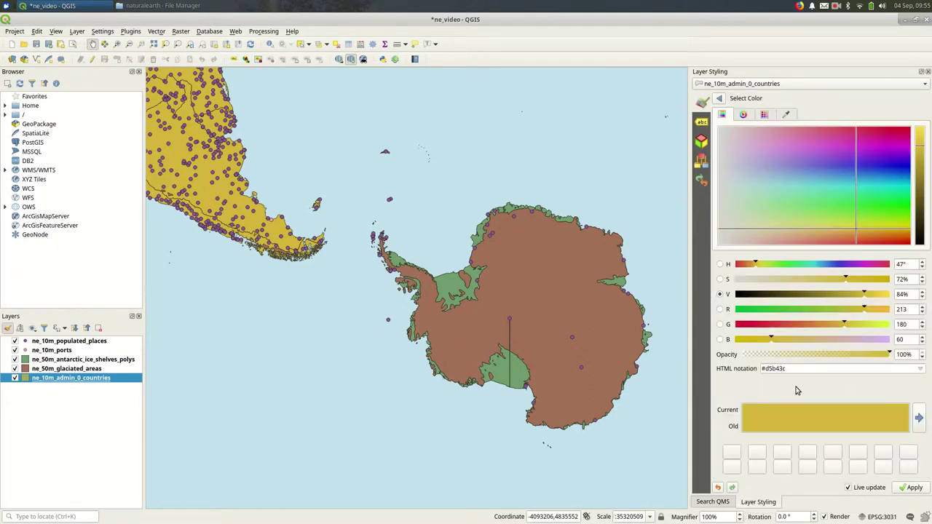
drag(751, 211, 710, 166)
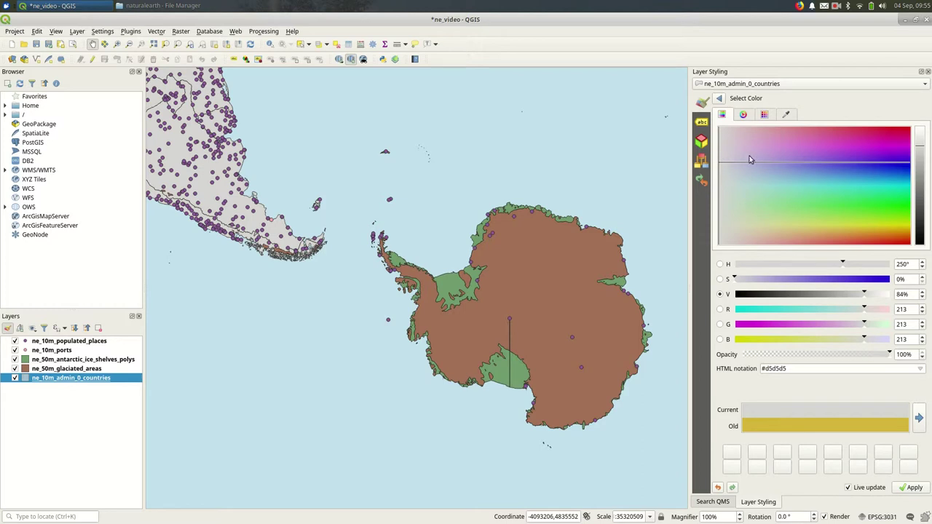
drag(732, 161, 718, 153)
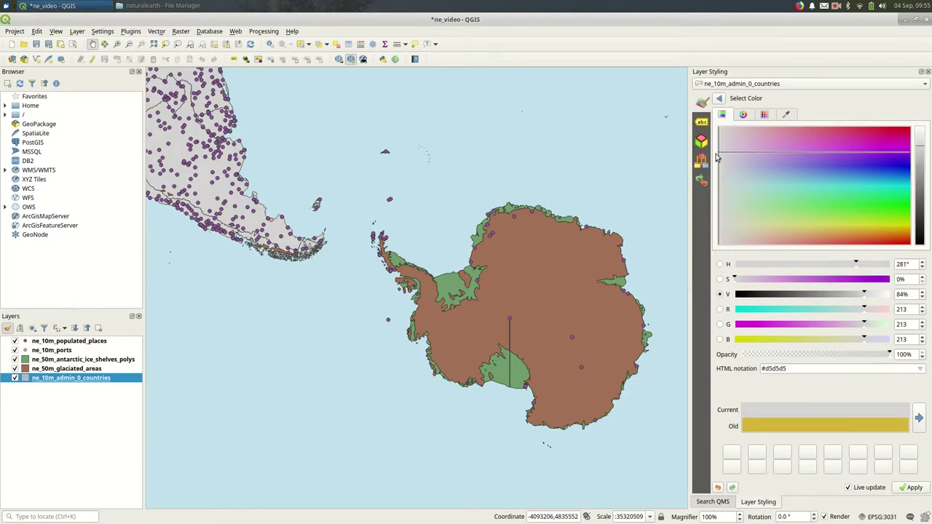
click(720, 99)
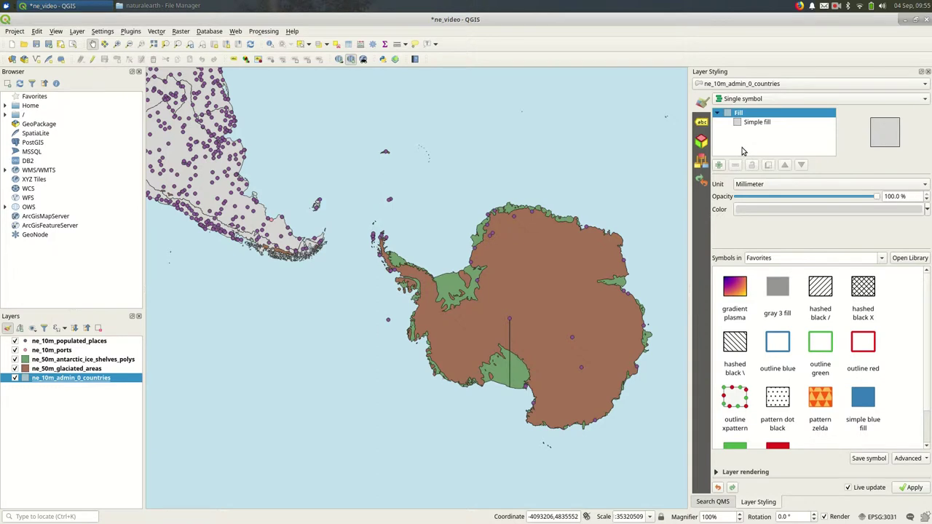
Try No Pen on the countries' Simple fill stroke, then restore it to a solid line.
click(762, 124)
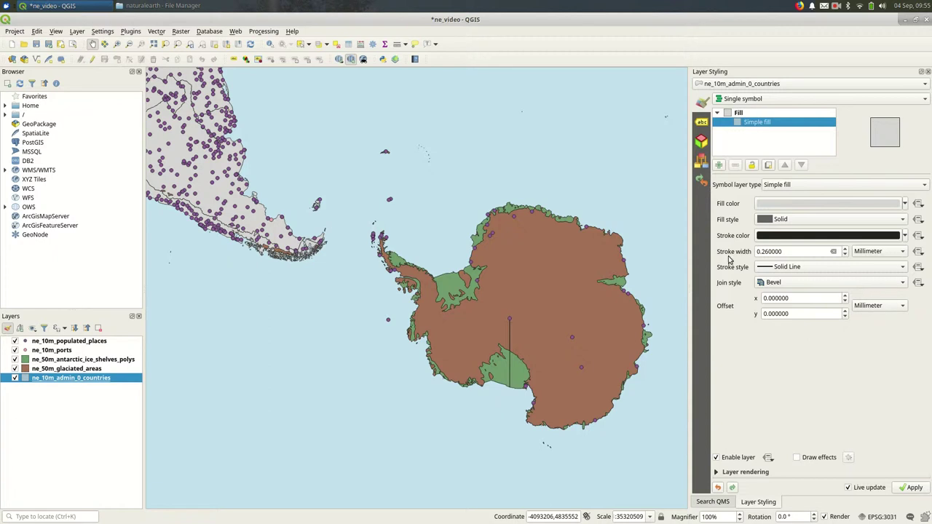
click(756, 115)
click(753, 124)
click(806, 268)
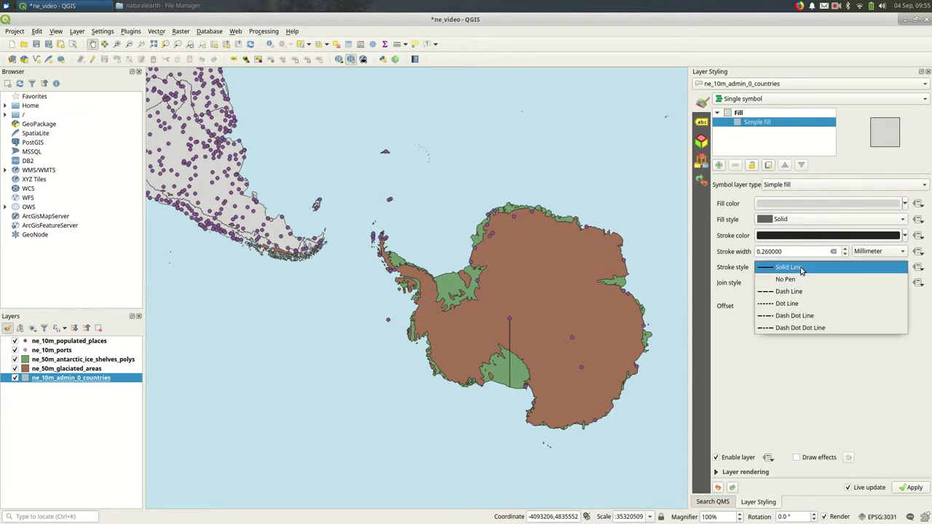
click(807, 281)
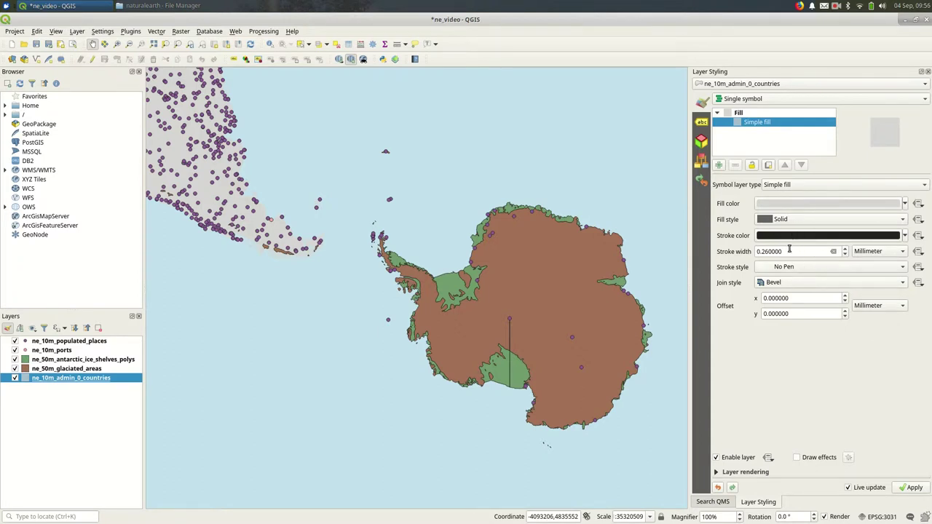
click(794, 268)
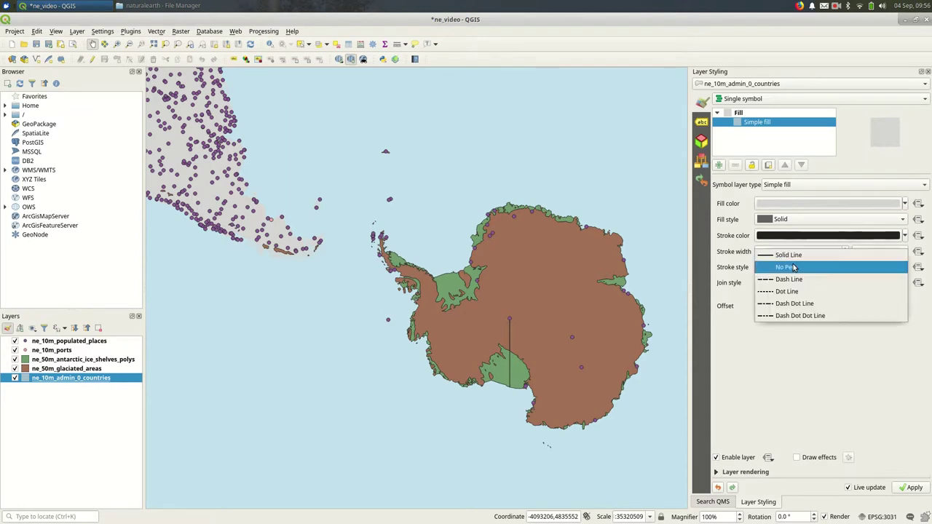
click(792, 255)
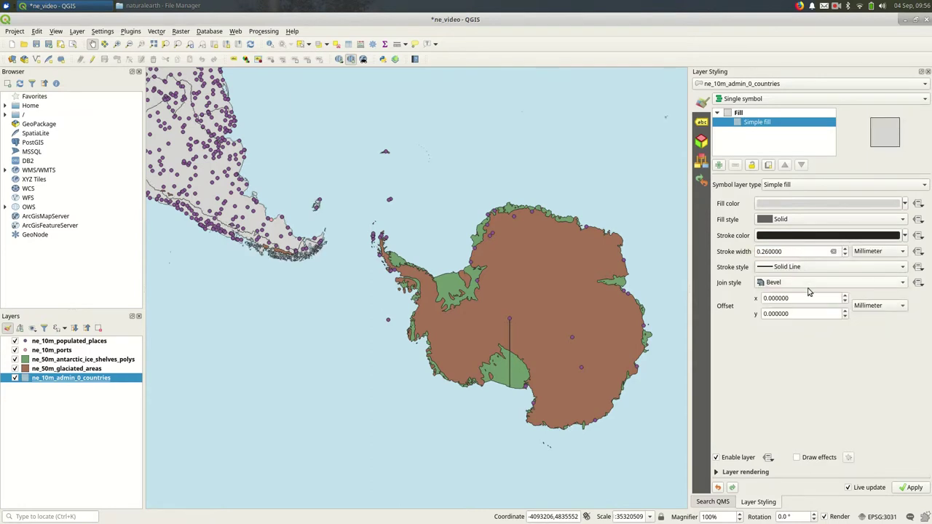
Set the countries' stroke width to 0.03 mm.
click(791, 250)
scroll(788, 251, down, 1)
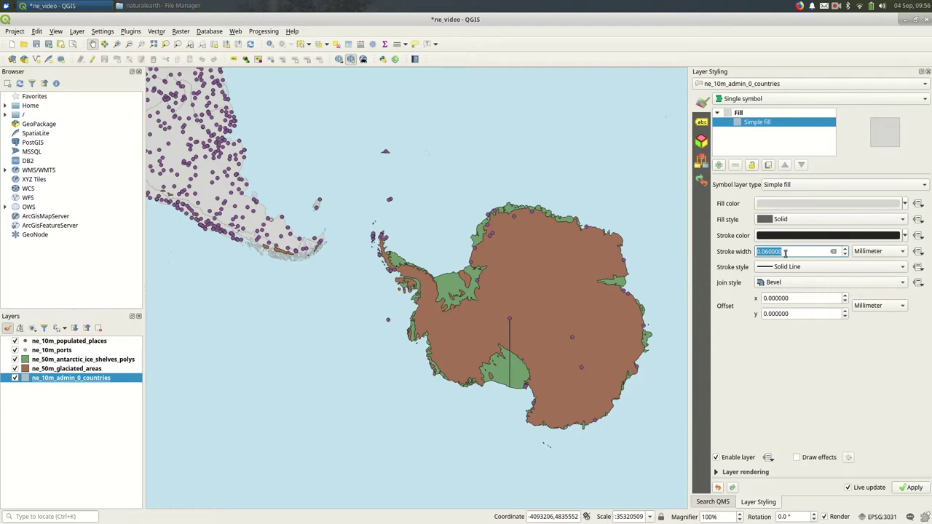
click(764, 253)
key(shift+Right)
key(shift+Right)
text(01)
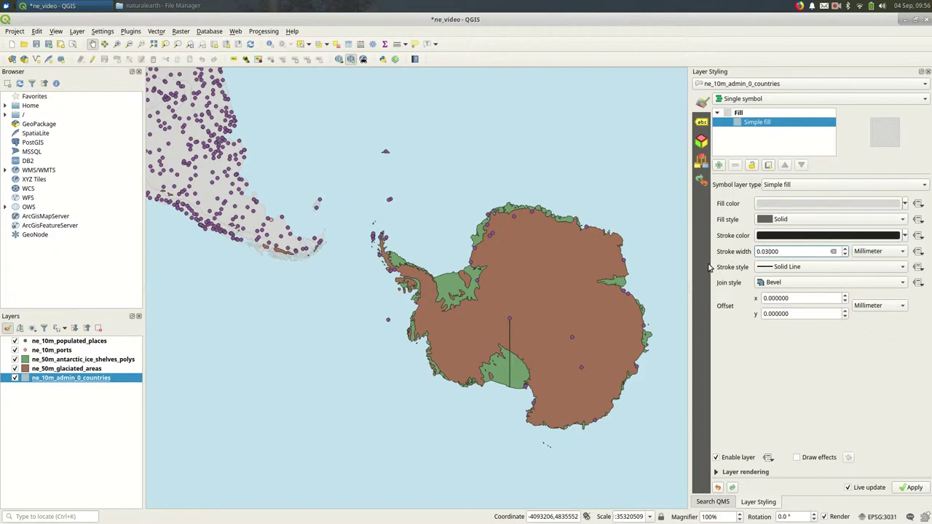
Change the countries' stroke colour to mid-grey #7b7b7b.
click(773, 237)
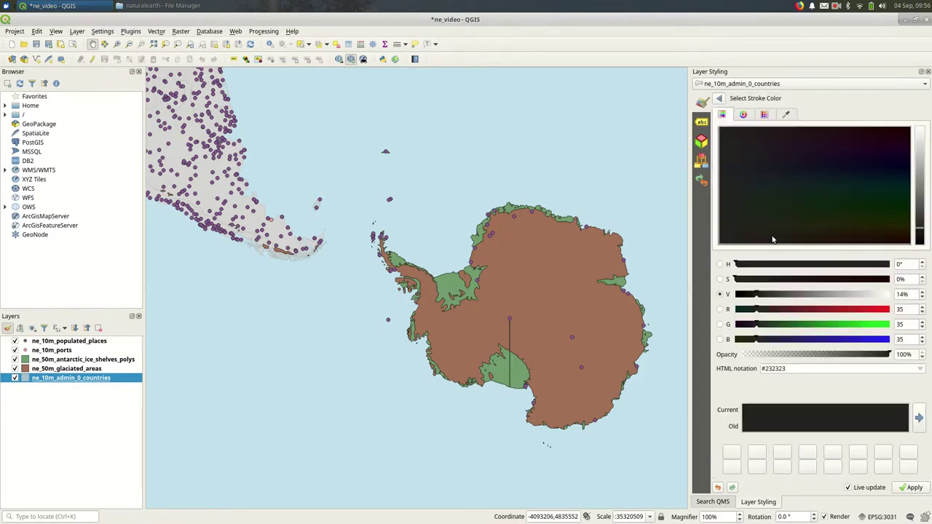
click(920, 188)
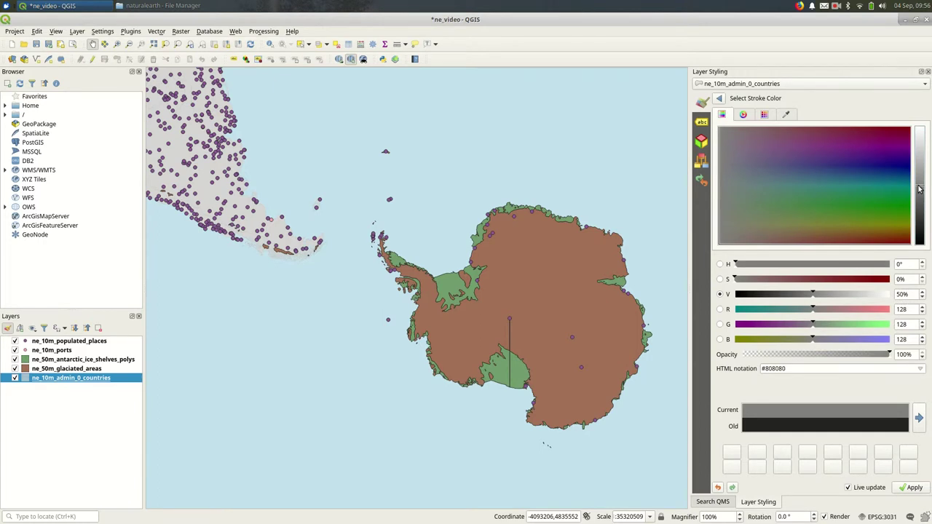
drag(920, 189, 919, 190)
click(719, 99)
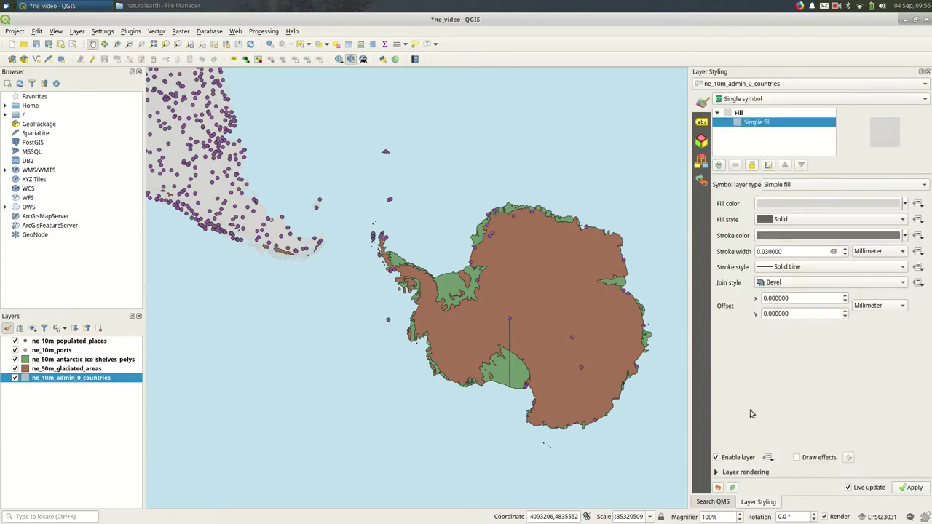
Toggle the glaciated areas layer on and off to compare it against the map.
click(98, 369)
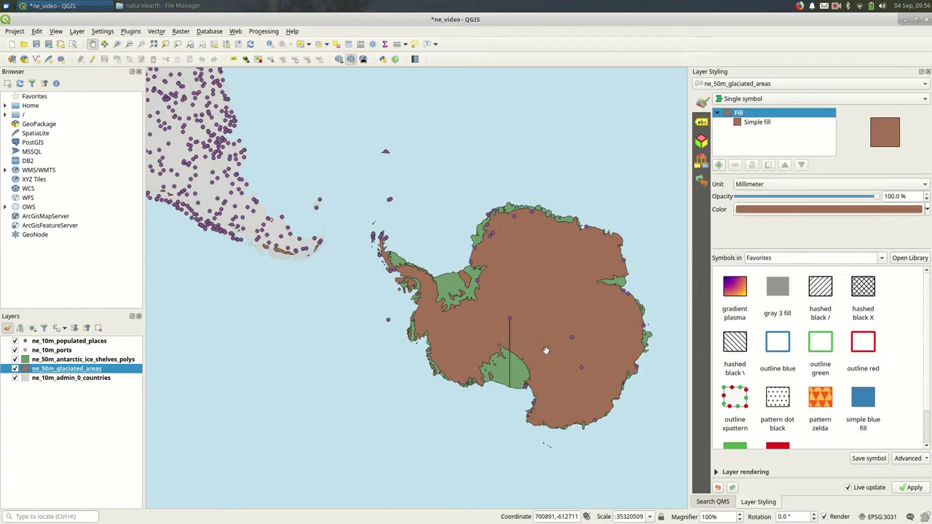
click(15, 369)
click(15, 369)
click(15, 370)
click(14, 369)
click(14, 369)
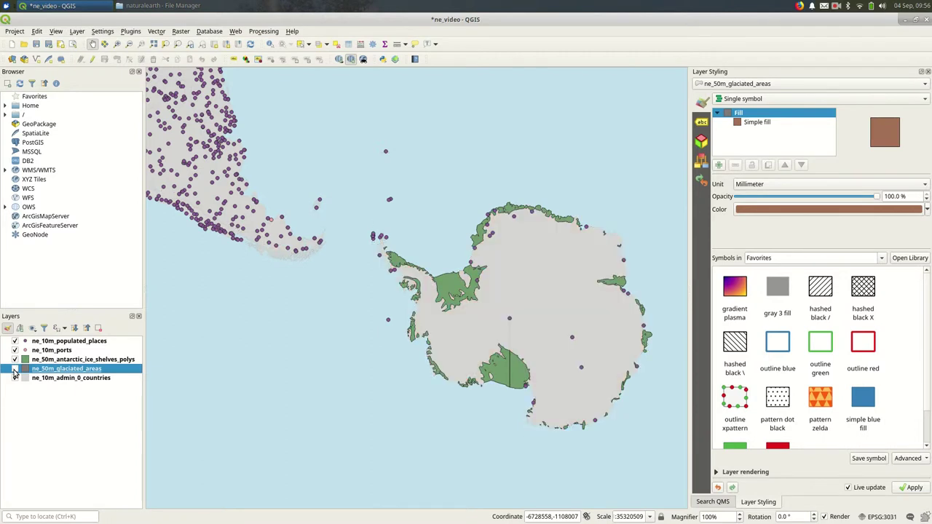
click(15, 369)
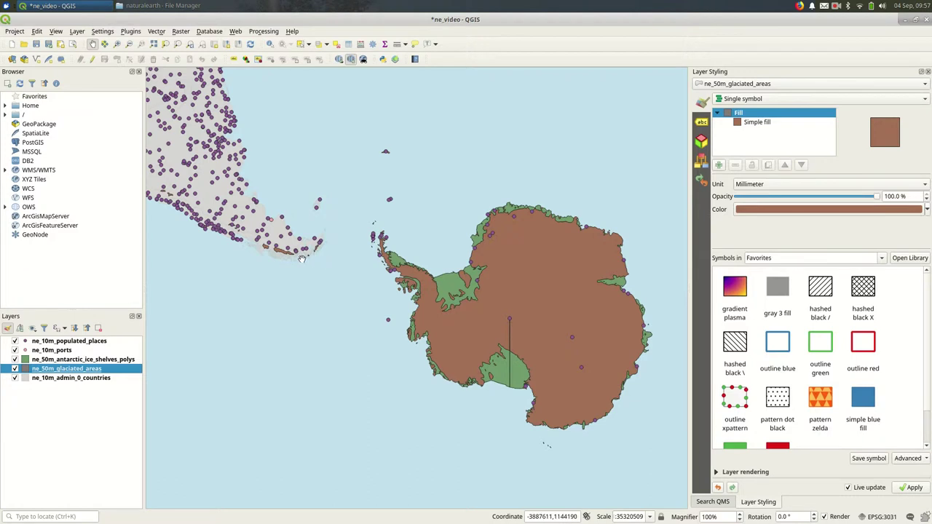
click(16, 362)
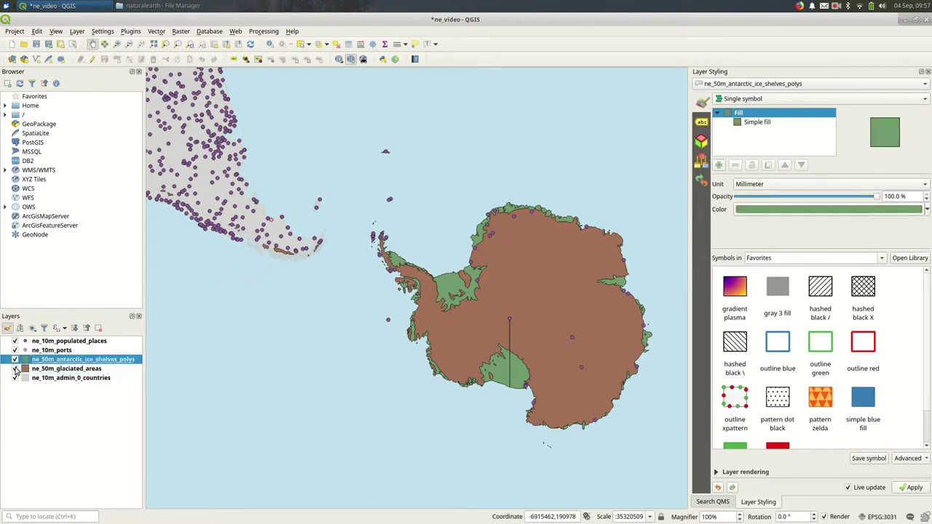
click(15, 369)
click(14, 369)
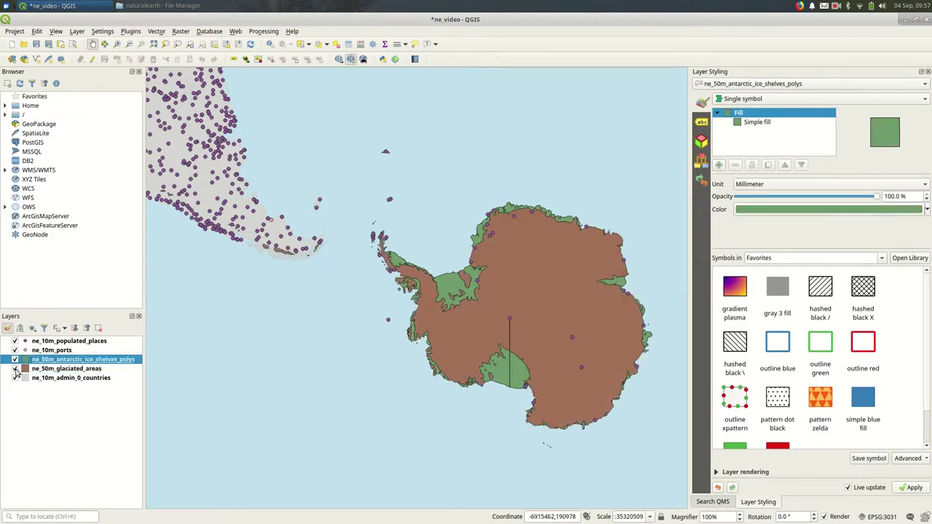
click(84, 371)
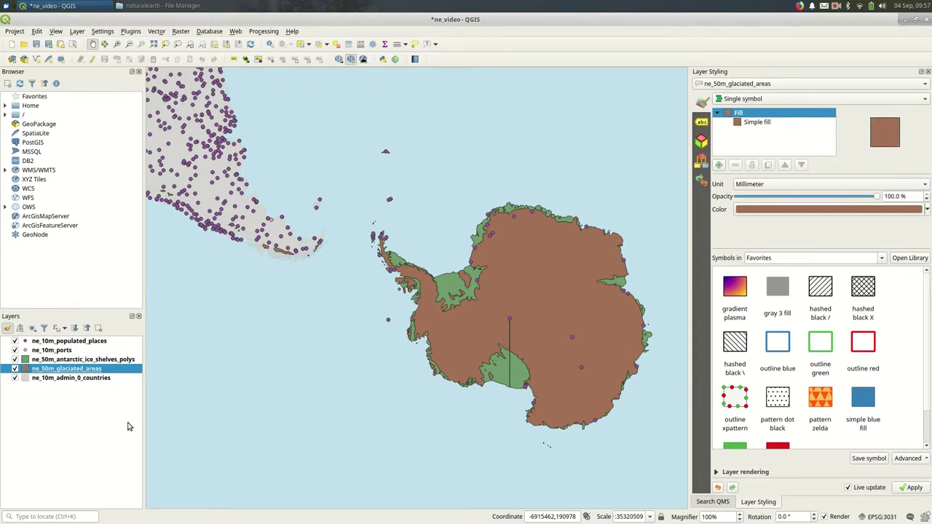
Sample the ocean colour for the glaciated fill and adjust it to a pale cyan.
click(781, 123)
click(791, 204)
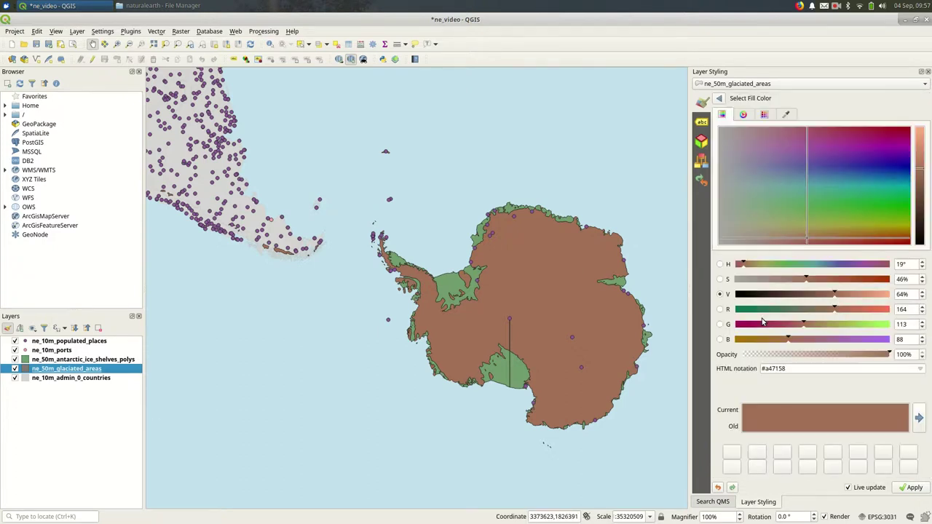
click(785, 115)
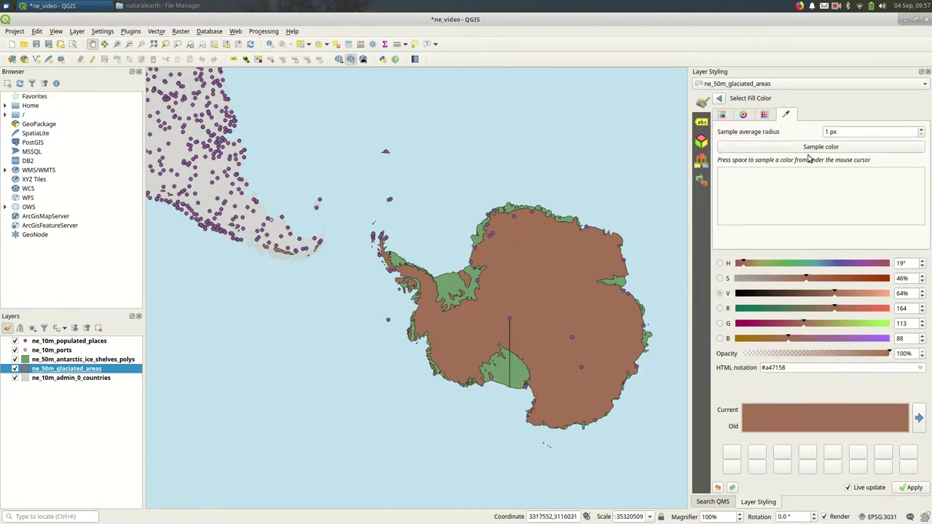
key(Right)
key(Up)
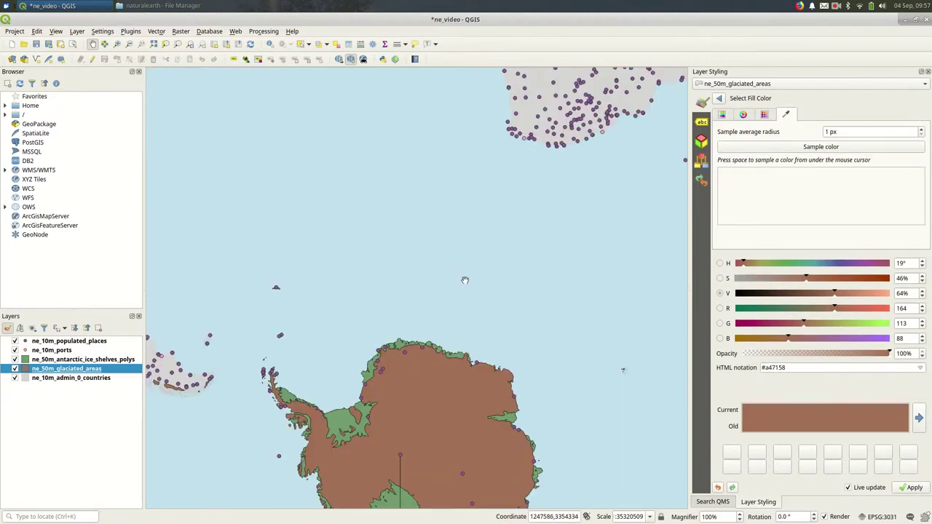
drag(401, 342, 496, 185)
click(830, 147)
click(451, 172)
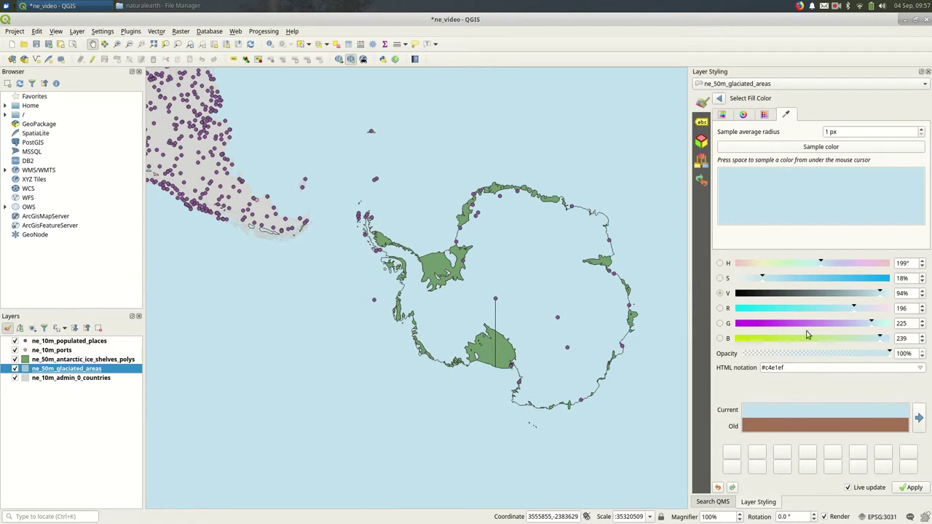
click(722, 115)
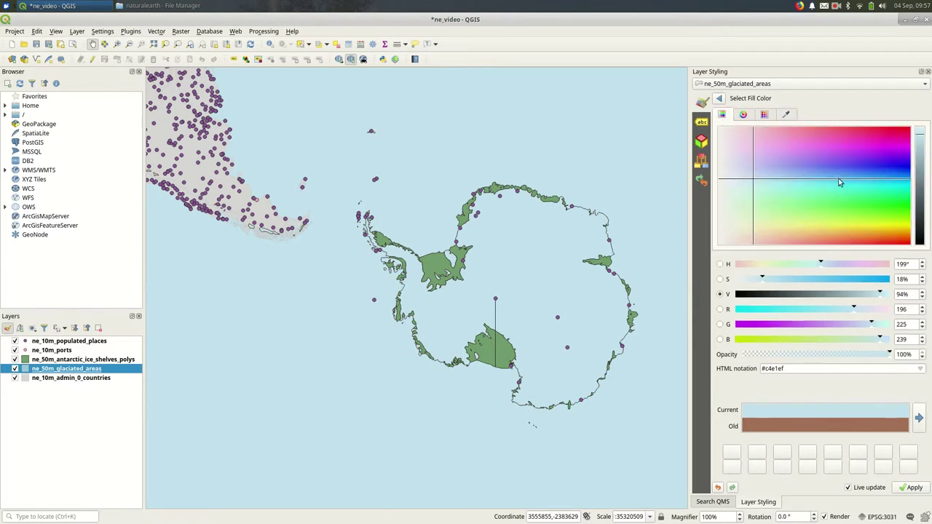
click(762, 187)
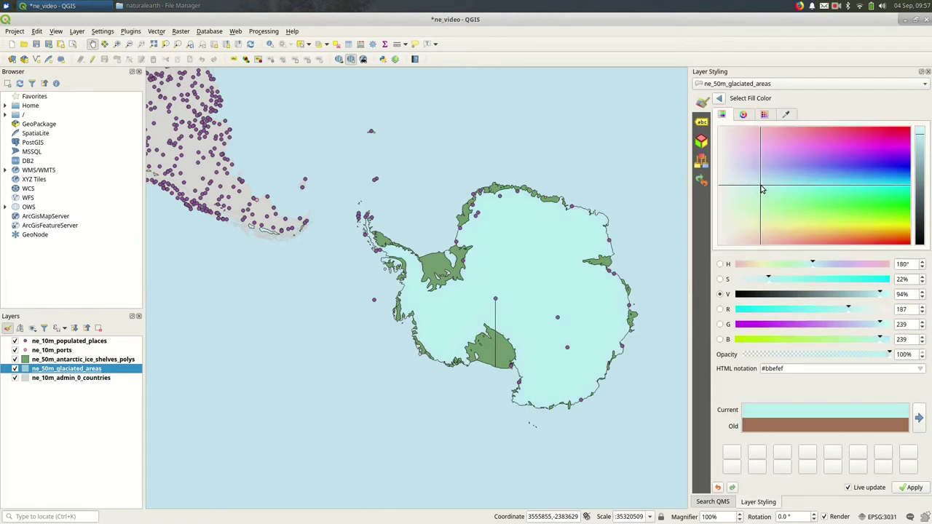
drag(761, 189, 764, 189)
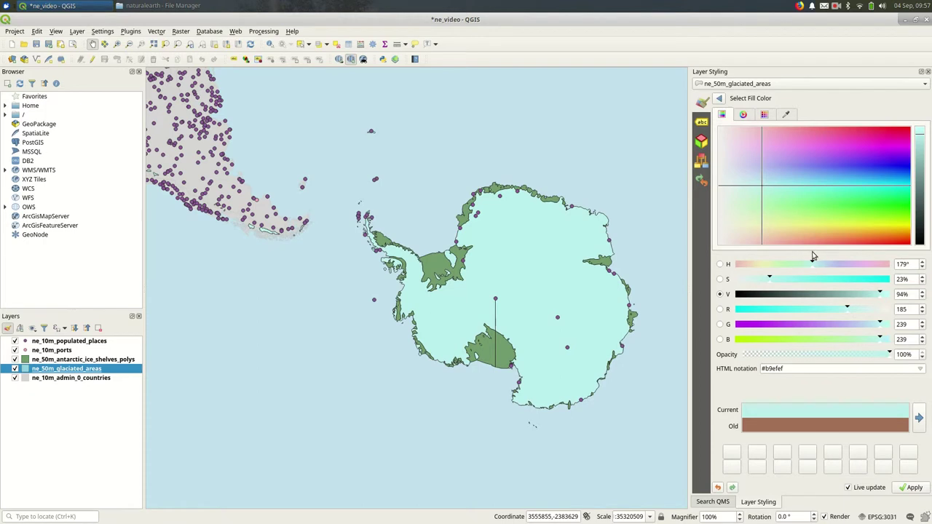
click(718, 97)
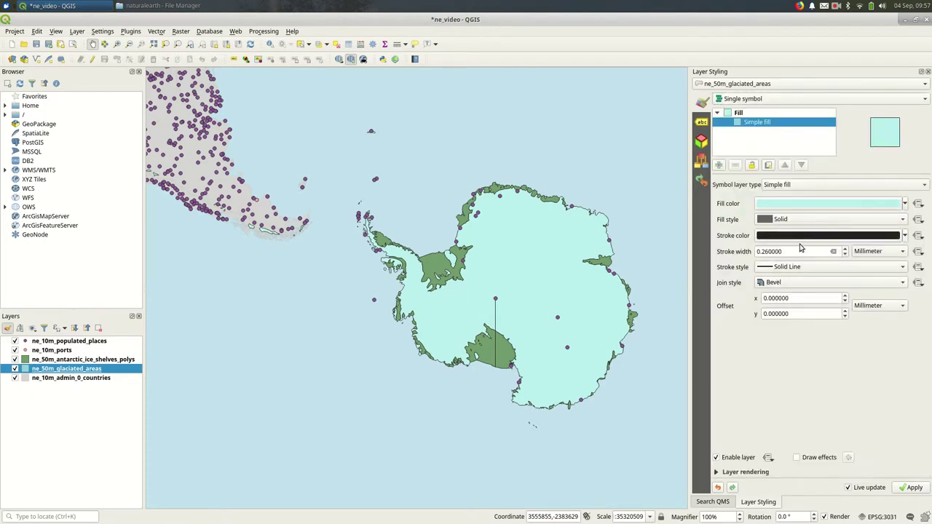
Set the glaciated areas' stroke colour to bright aqua #23f4d1.
click(801, 236)
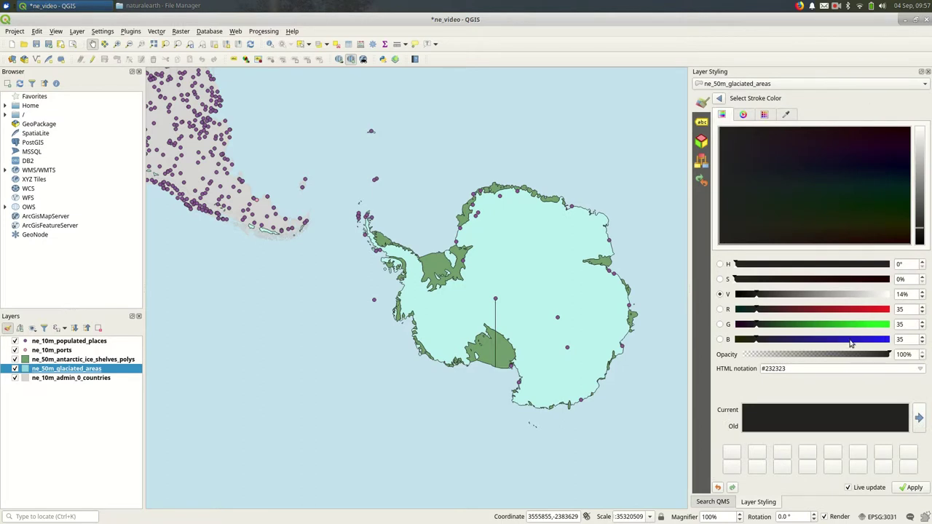
mouse_move(848, 341)
mouse_down()
mouse_move(868, 341)
mouse_move(871, 328)
mouse_move(884, 327)
mouse_up()
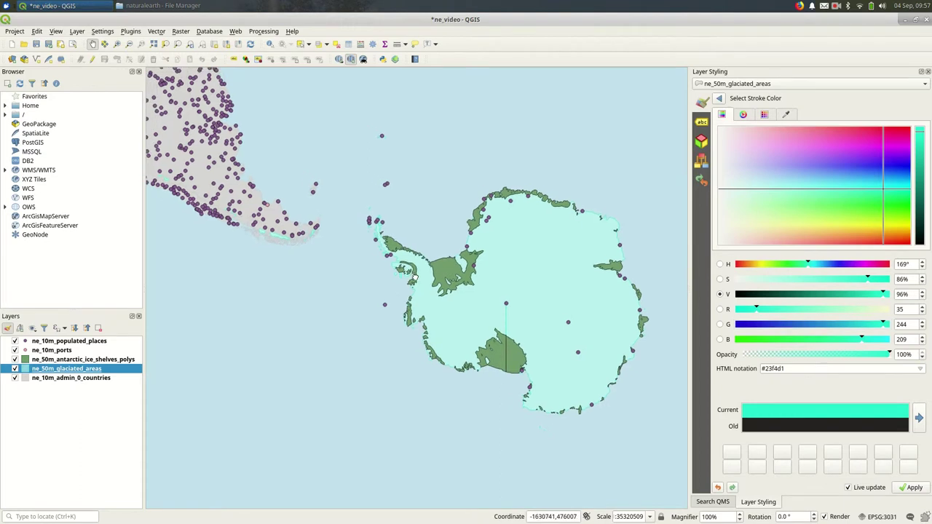
click(87, 360)
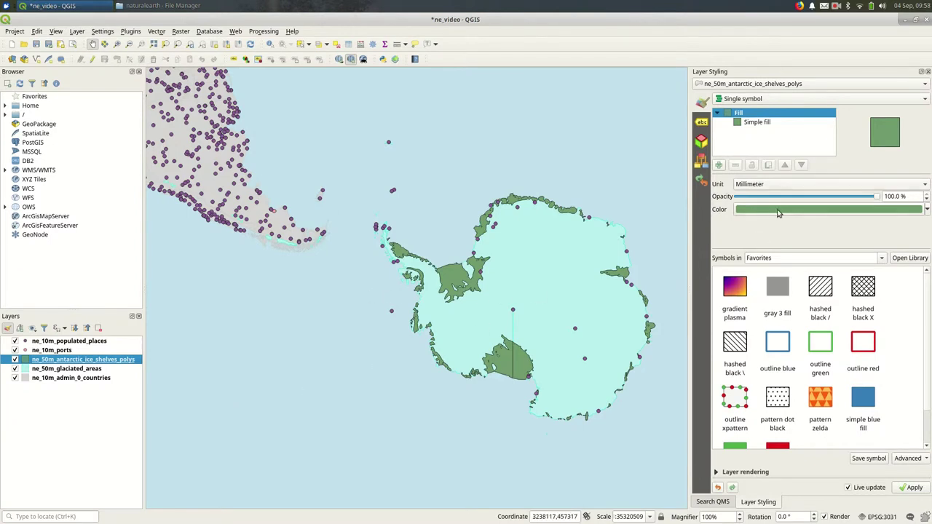
Set the ice shelves' fill colour to near-white with a faint cyan tint, #f3fffe.
click(758, 122)
click(772, 209)
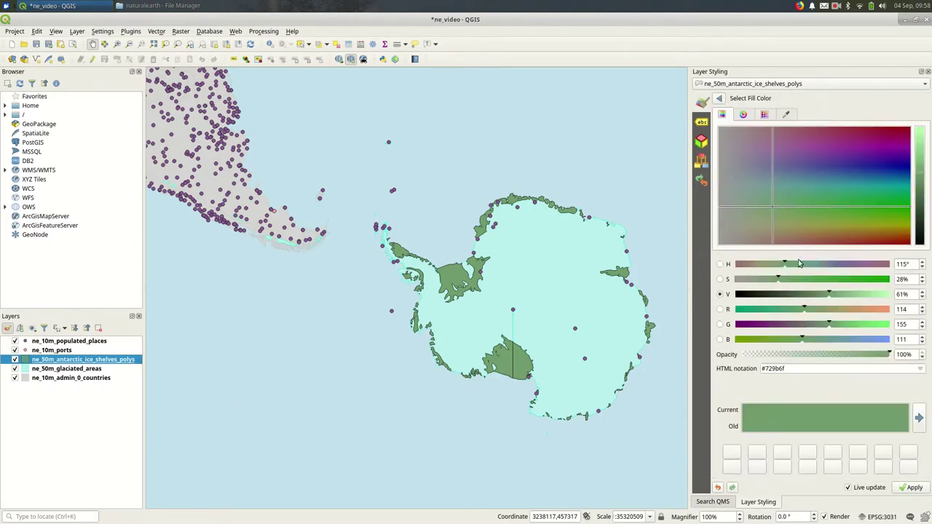
click(744, 115)
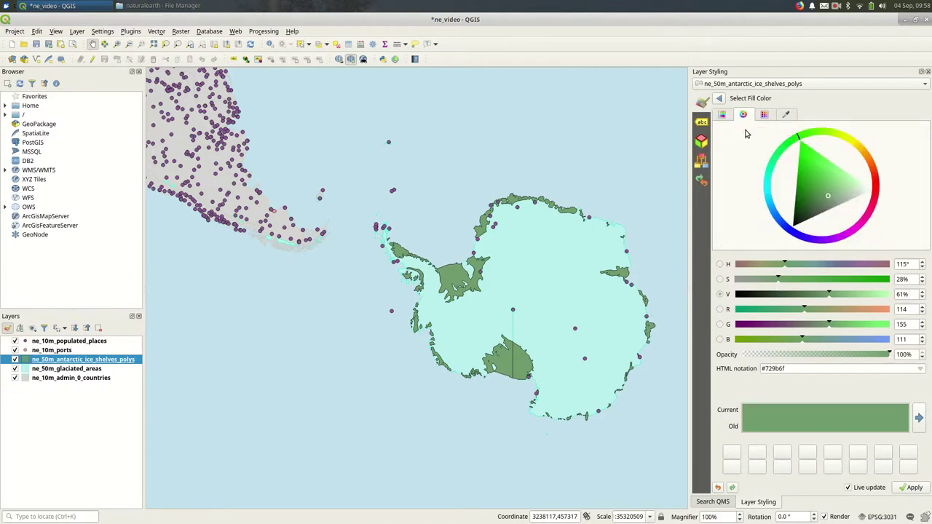
drag(826, 182, 878, 201)
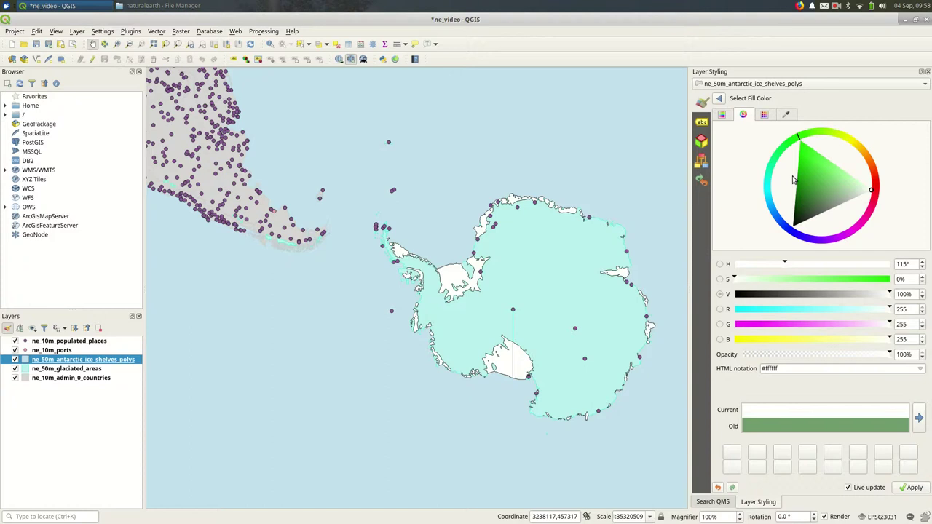
click(723, 115)
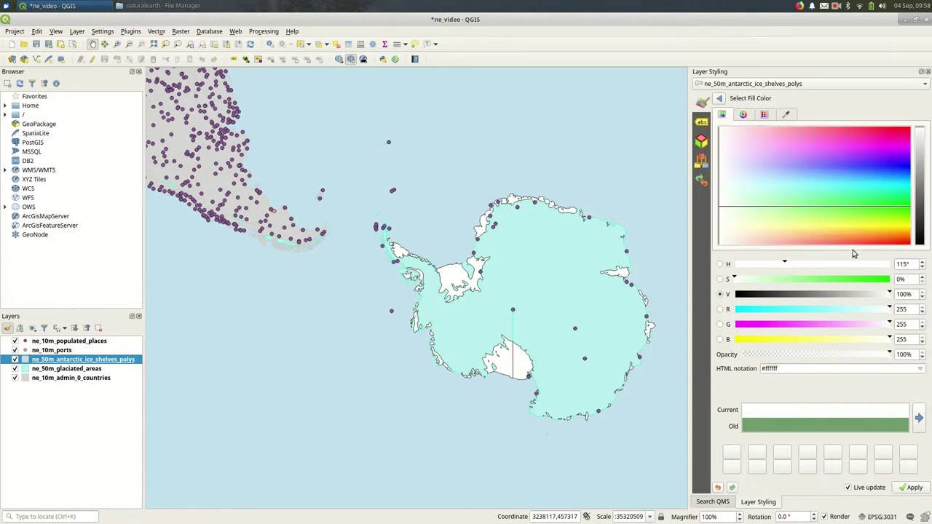
click(739, 188)
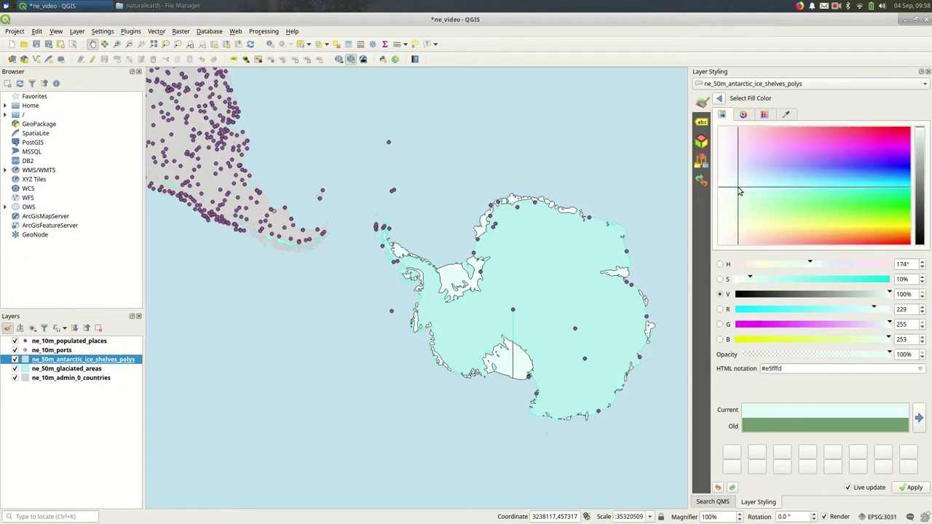
drag(739, 191, 729, 192)
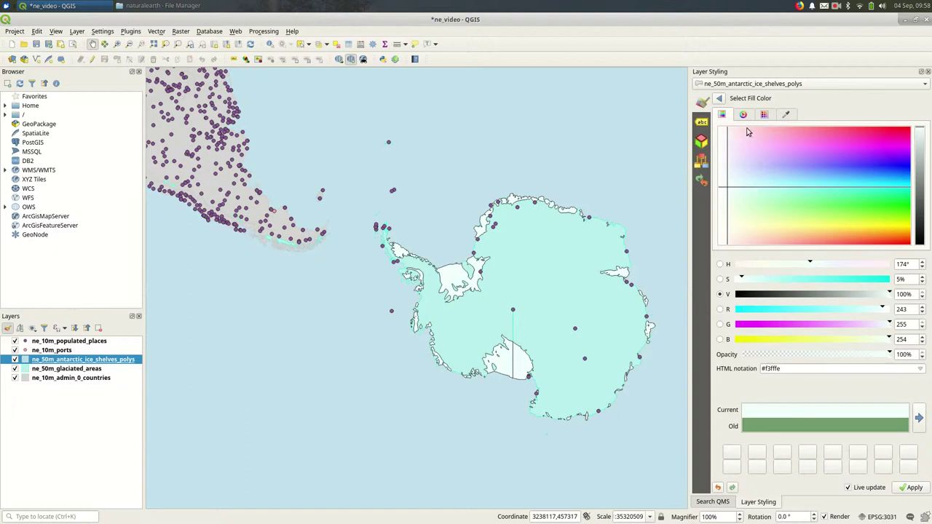
click(719, 98)
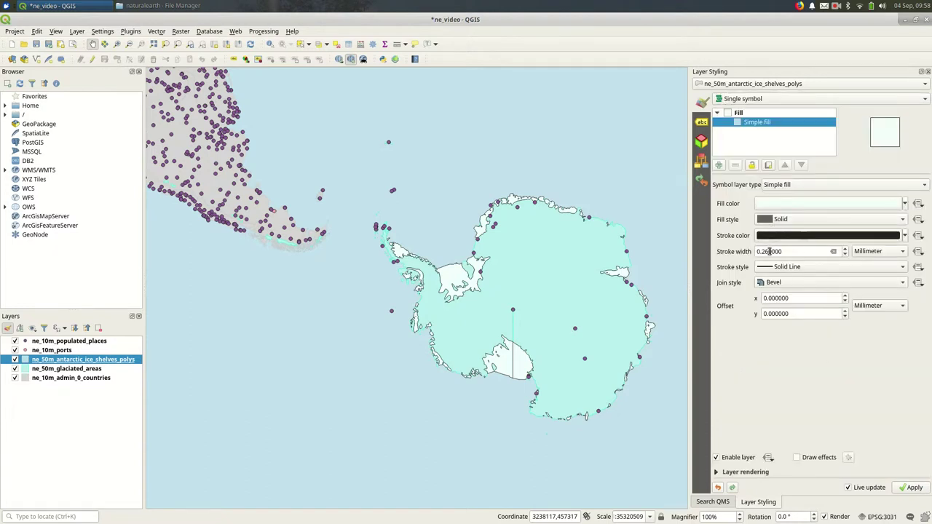
Try a Solid Line stroke on the ice shelves, then revert to No Pen and pan toward the peninsula.
click(791, 266)
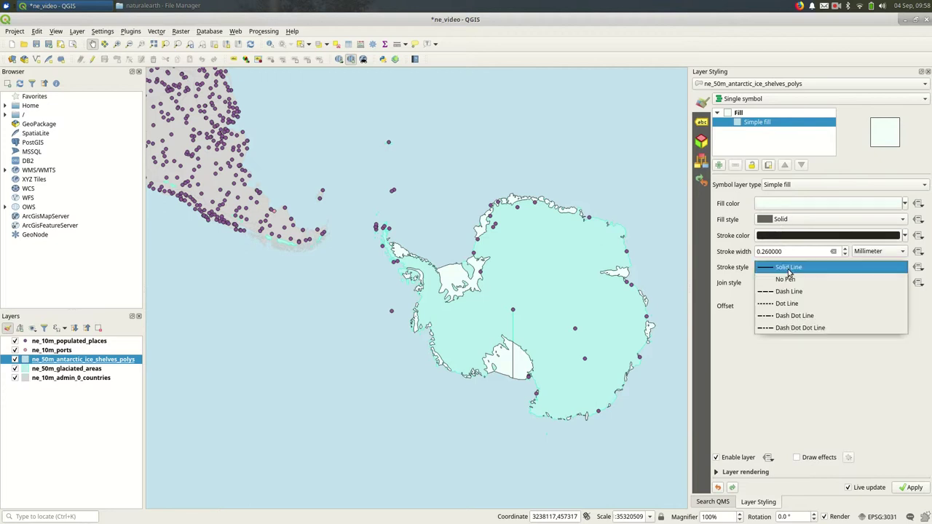
click(792, 278)
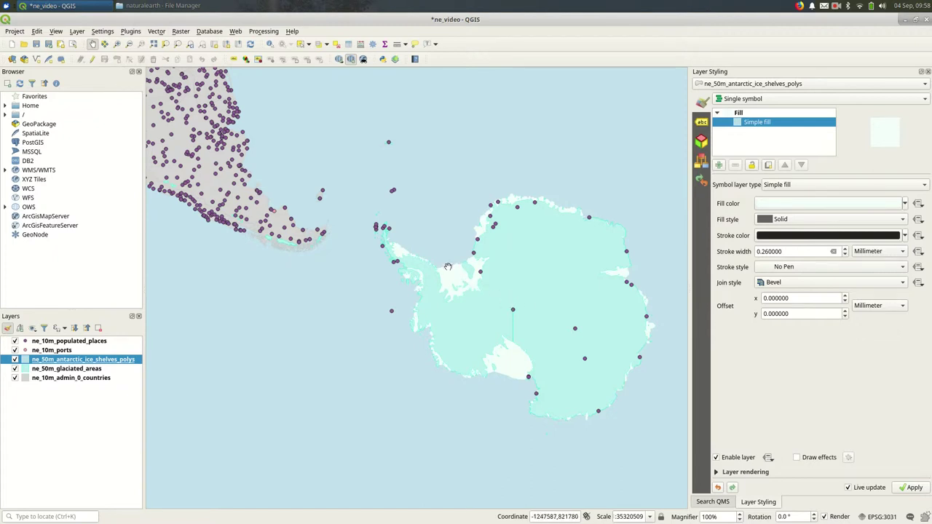
scroll(453, 271, up, 1)
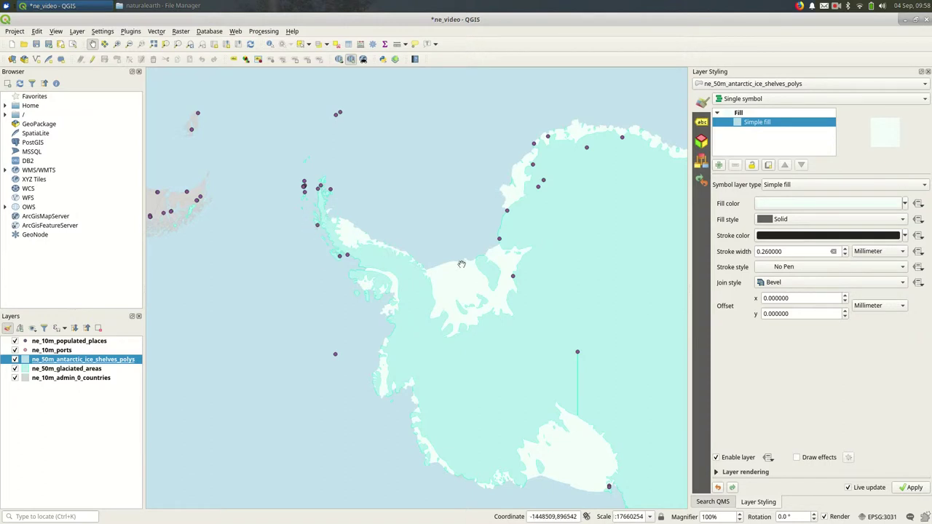
click(806, 236)
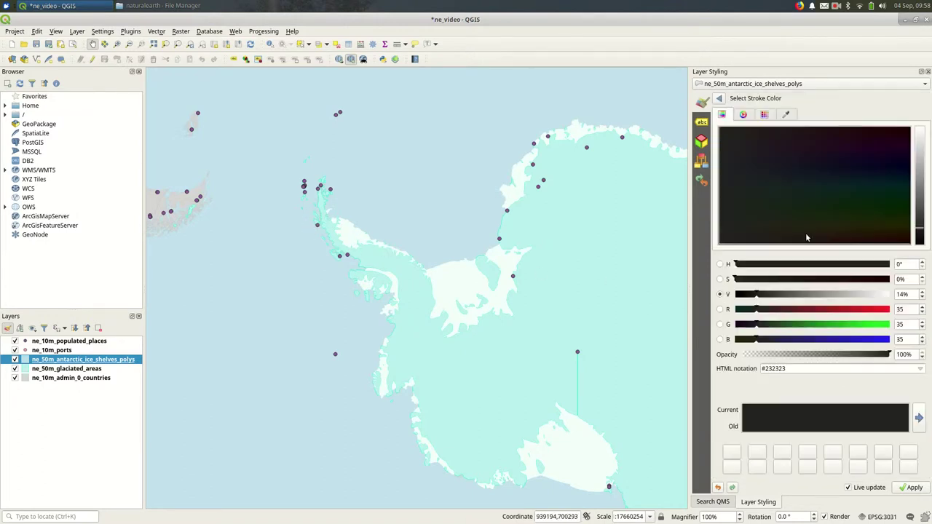
click(719, 99)
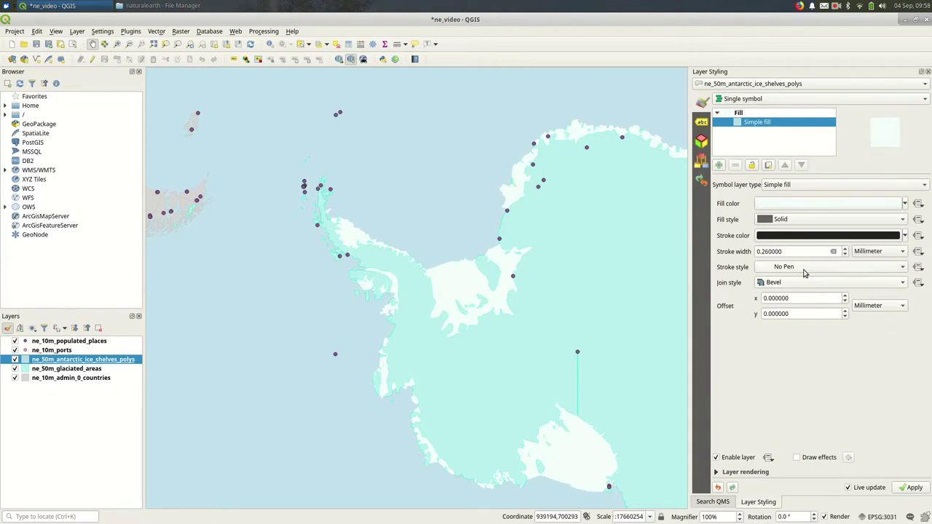
click(806, 270)
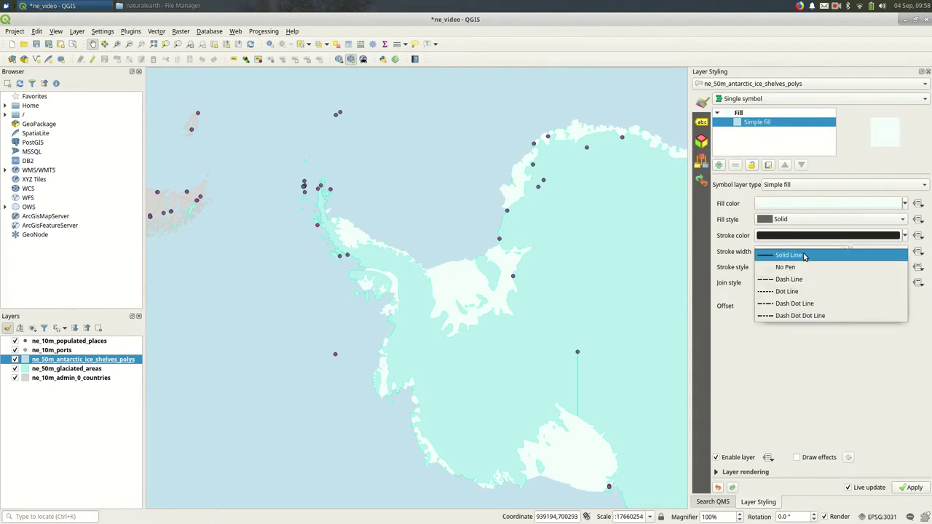
click(788, 255)
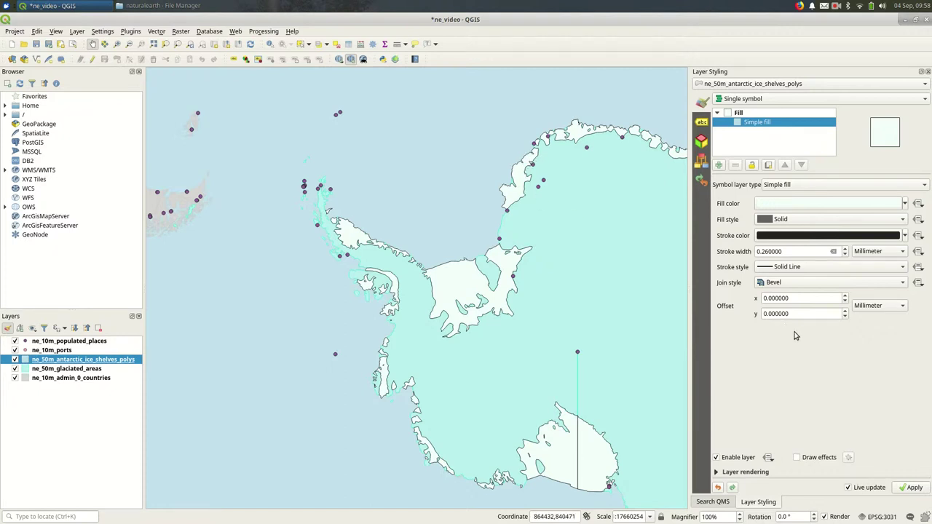
click(789, 269)
click(786, 279)
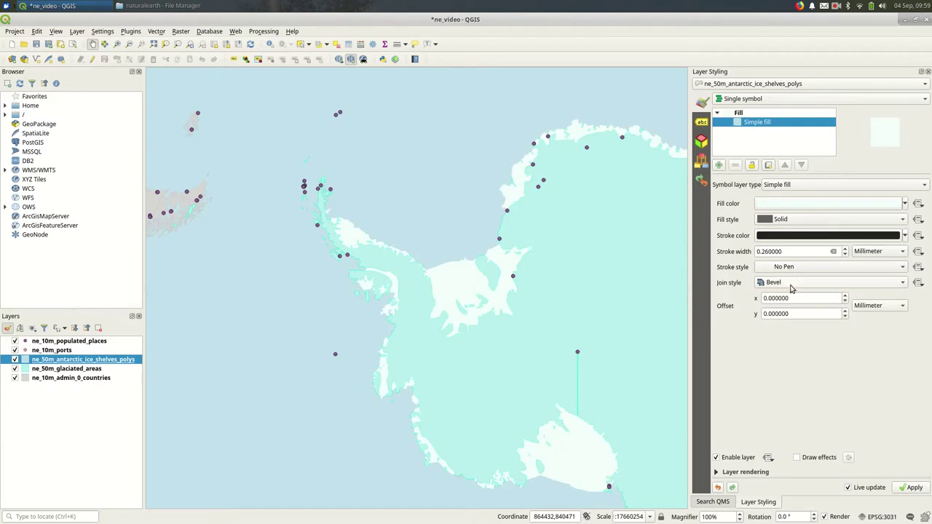
drag(585, 397, 522, 308)
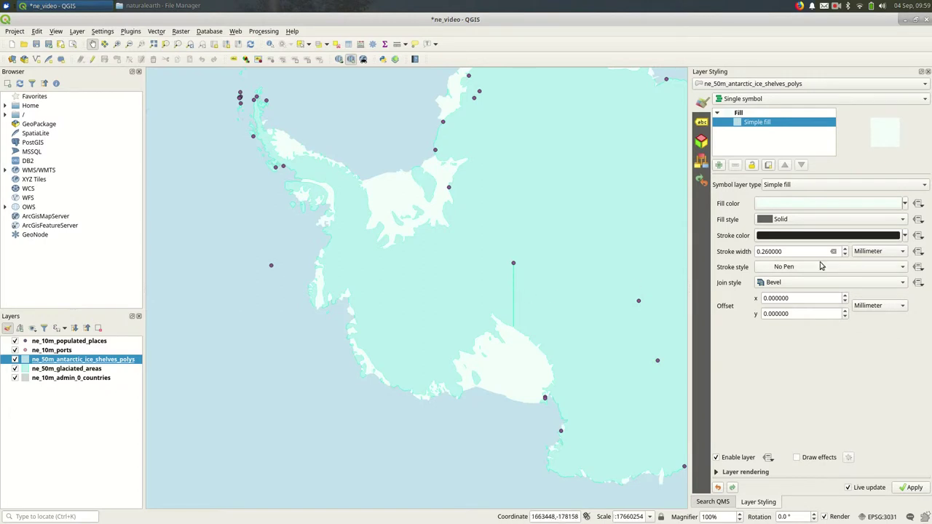
Set the glaciated areas' stroke style to No Pen and recentre the map on Antarctica.
click(106, 371)
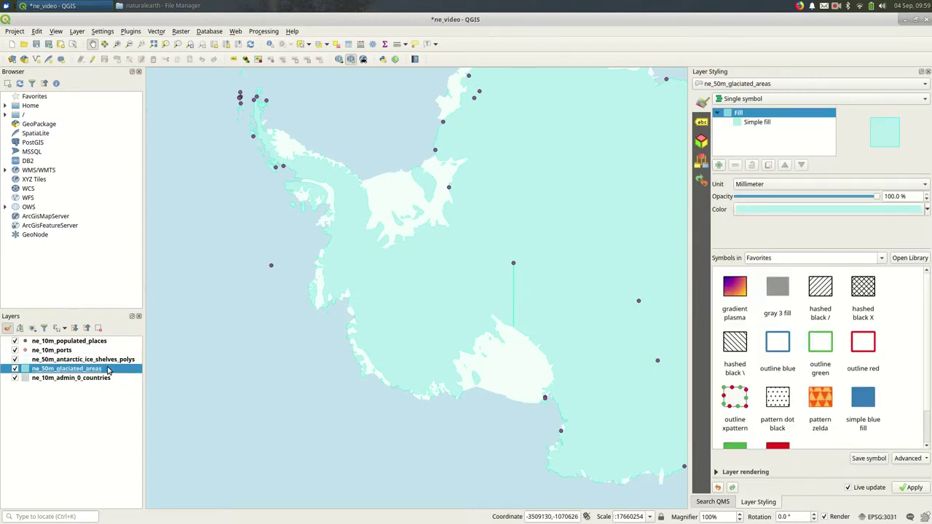
click(740, 124)
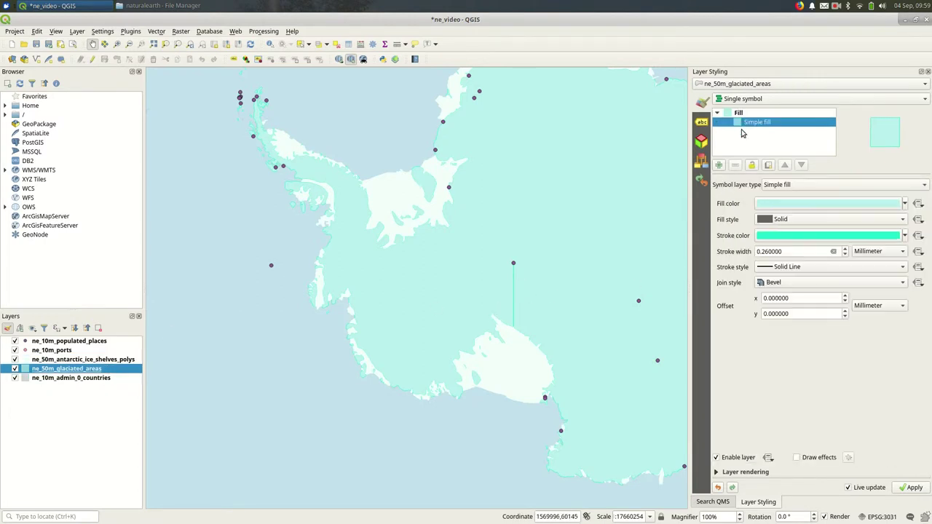
click(798, 268)
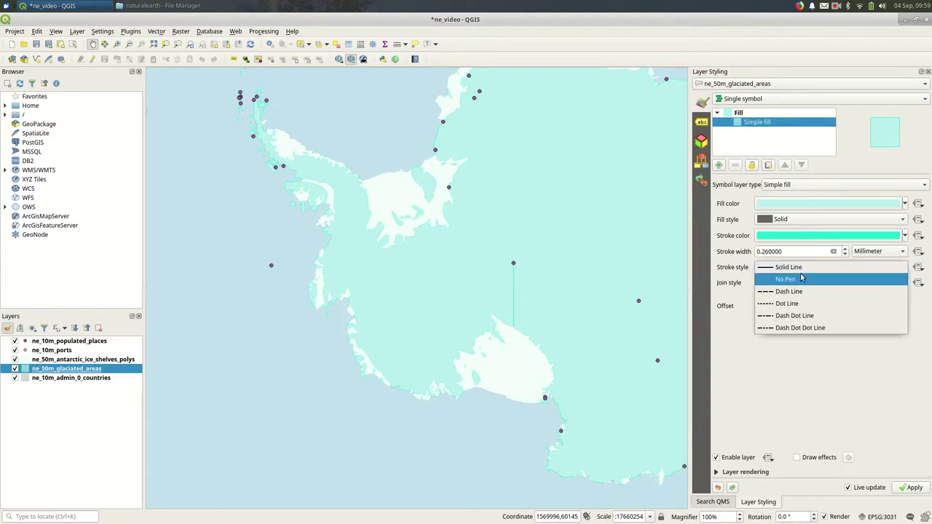
click(786, 280)
scroll(490, 270, down, 1)
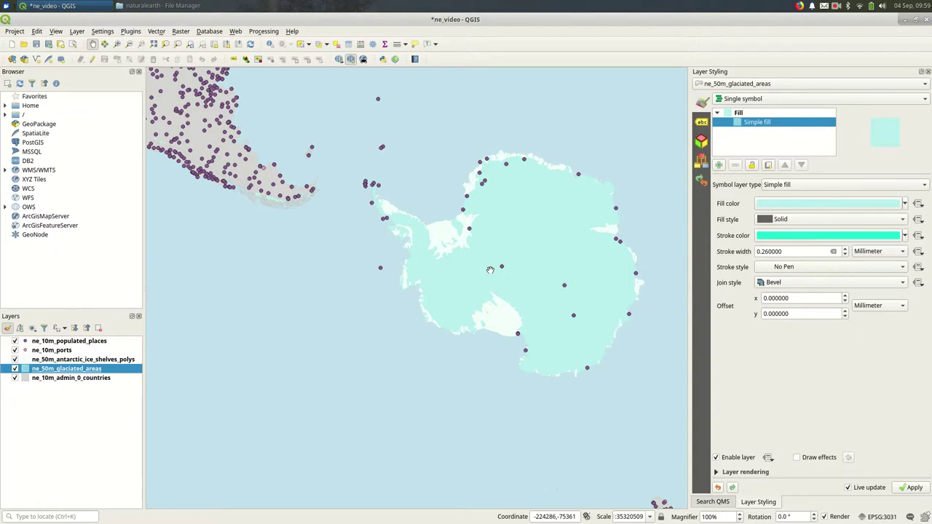
drag(352, 254, 385, 296)
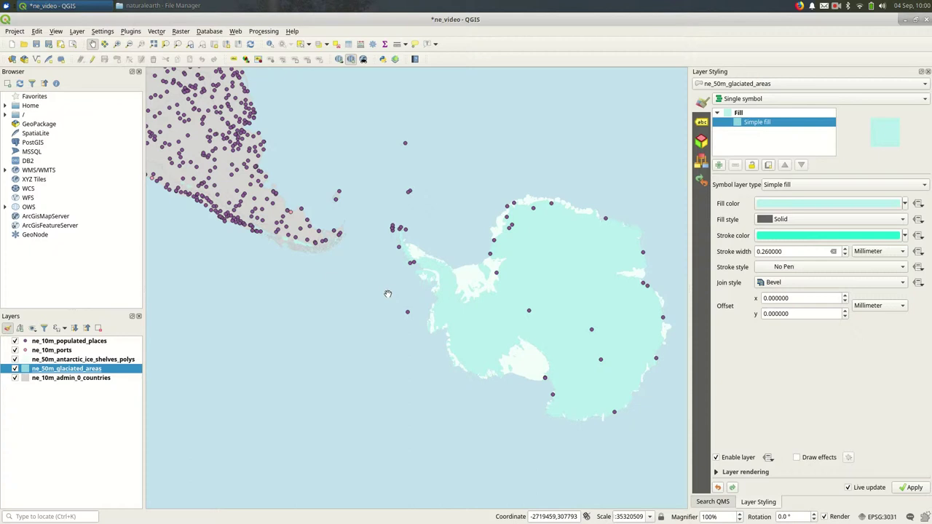
Shrink the populated place markers to 1.4 mm and set their stroke style to No Pen.
click(48, 342)
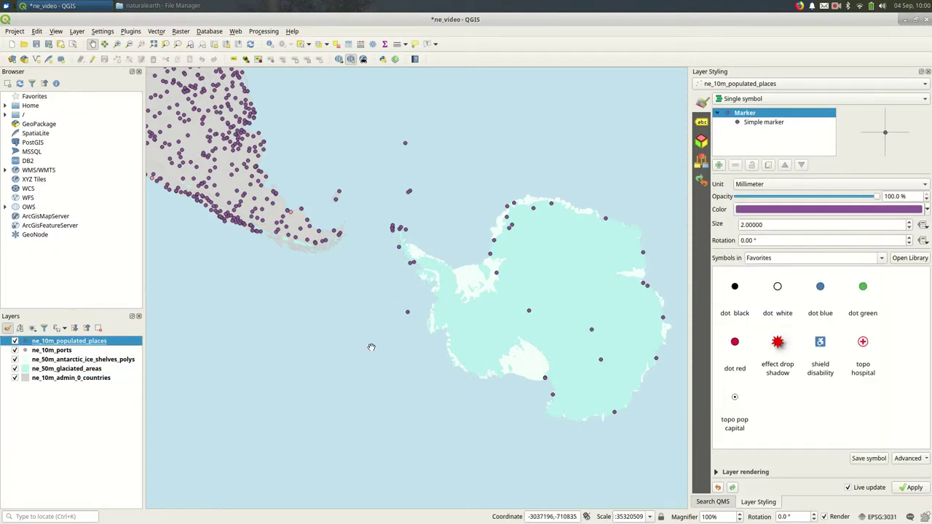
scroll(386, 247, up, 1)
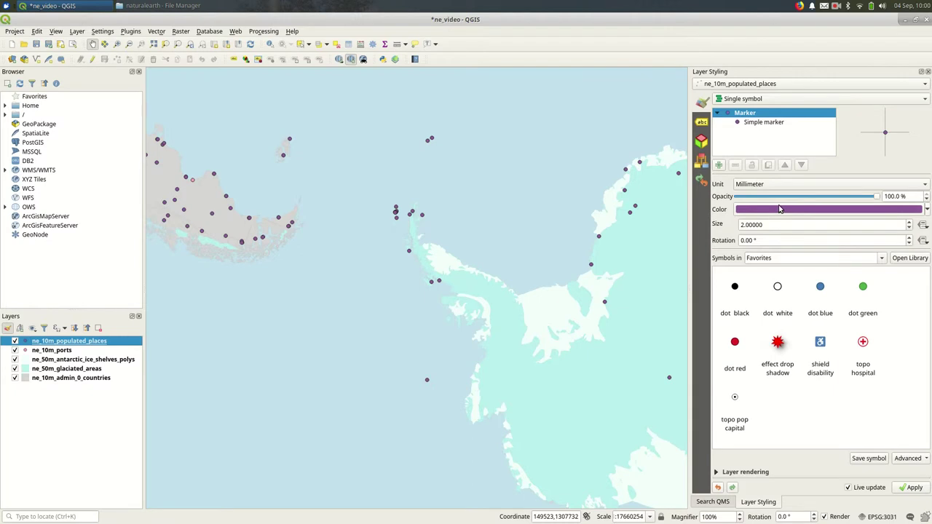
click(776, 125)
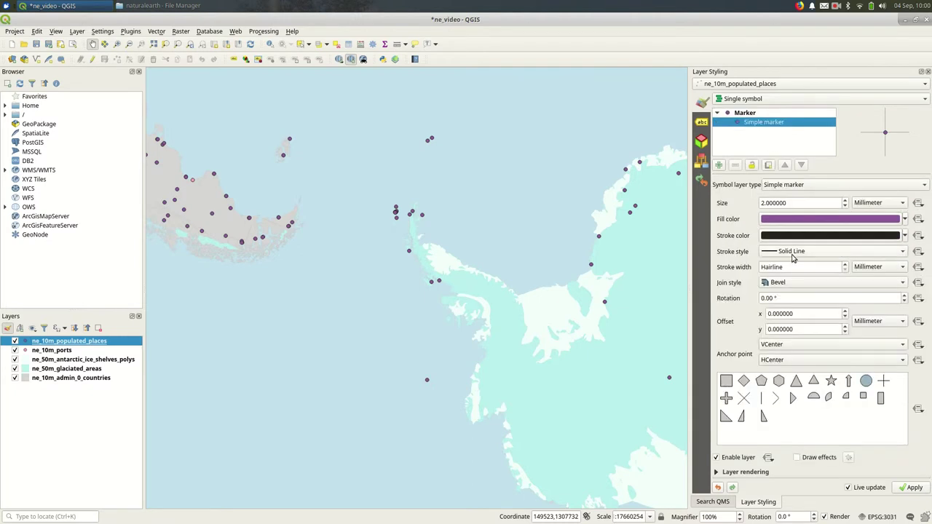
click(791, 204)
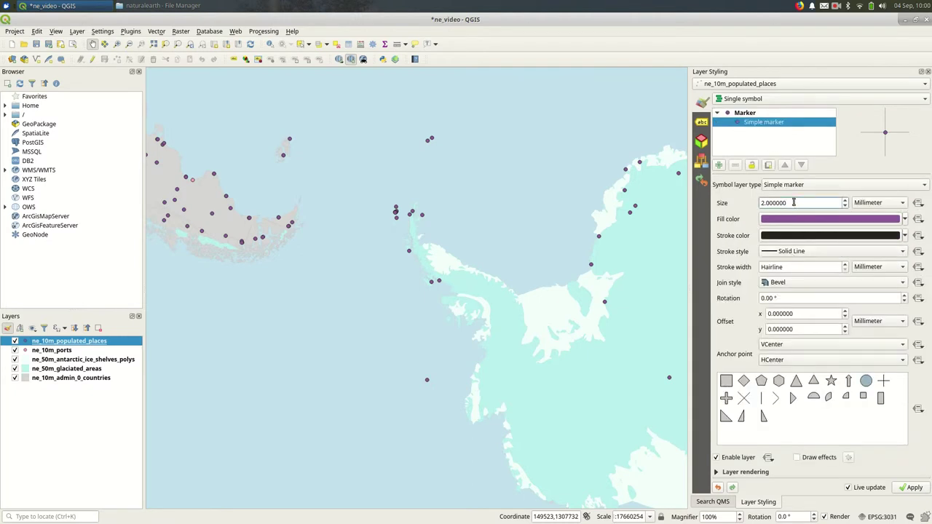
scroll(794, 203, down, 1)
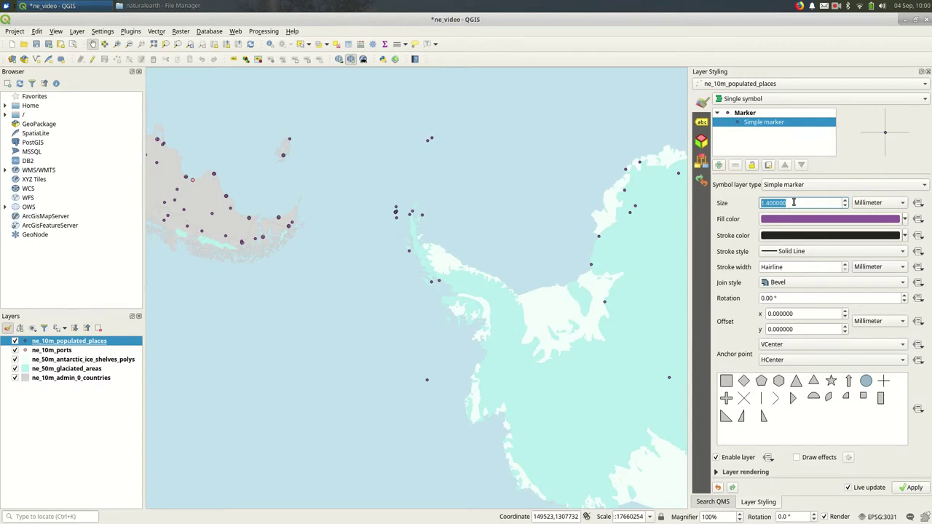
click(796, 252)
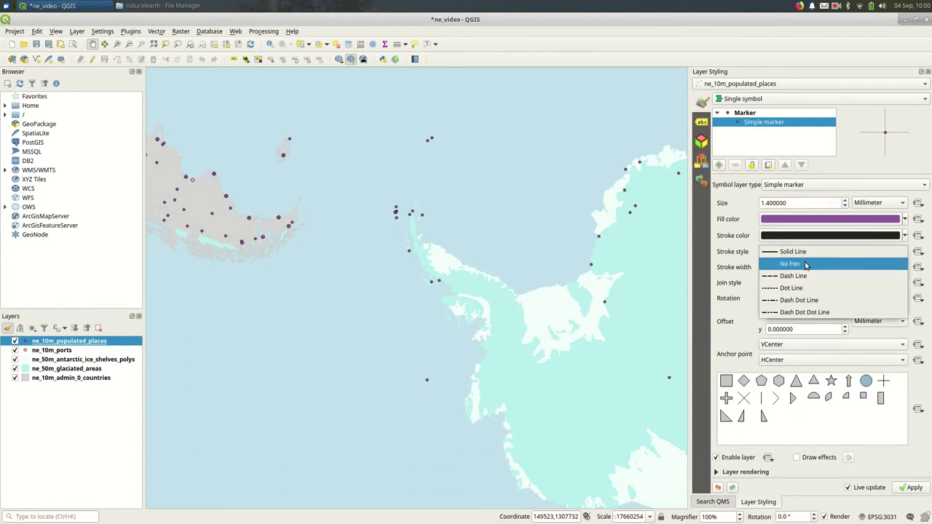
click(806, 264)
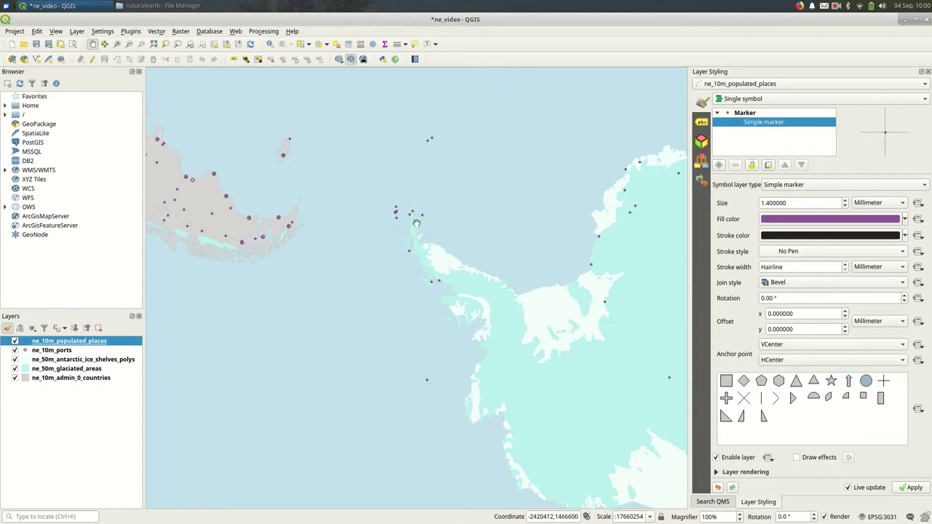
scroll(318, 232, up, 1)
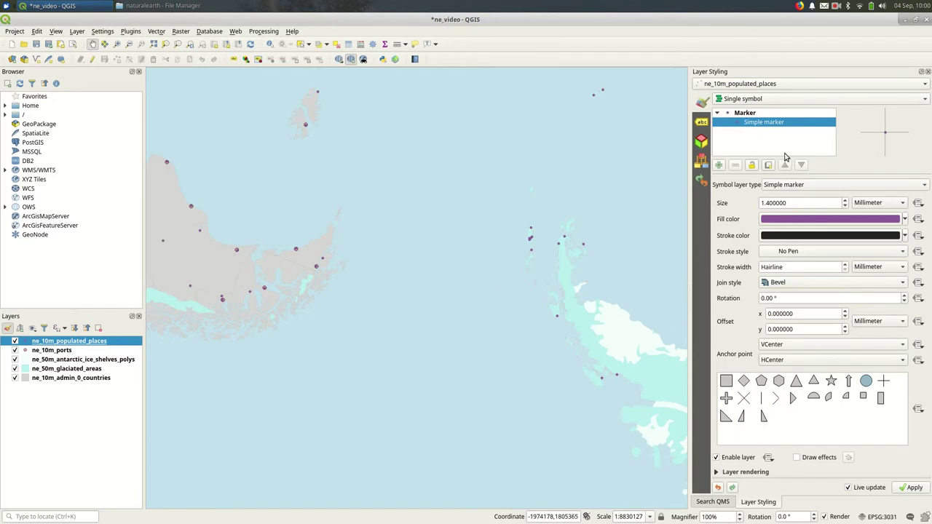
Turn on Single labels for populated places, labelled with the NAME field.
click(700, 125)
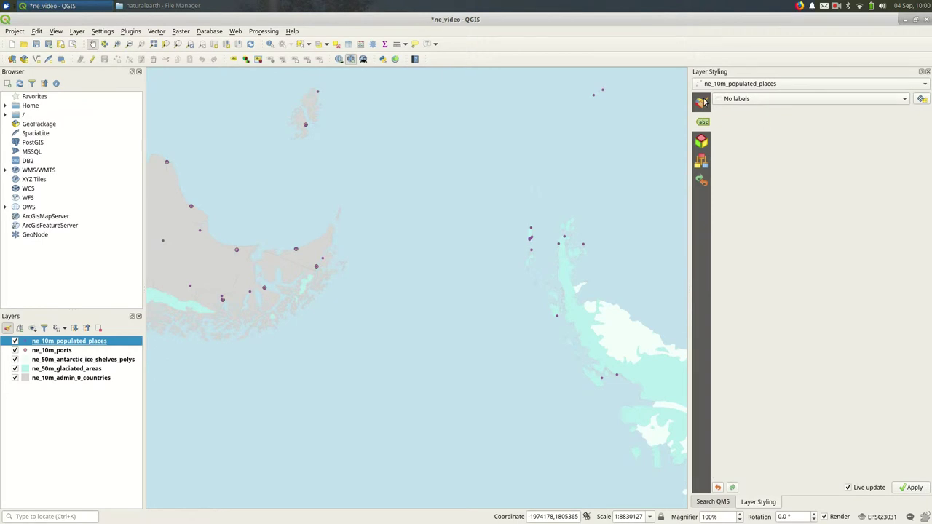
click(702, 102)
click(704, 125)
click(768, 100)
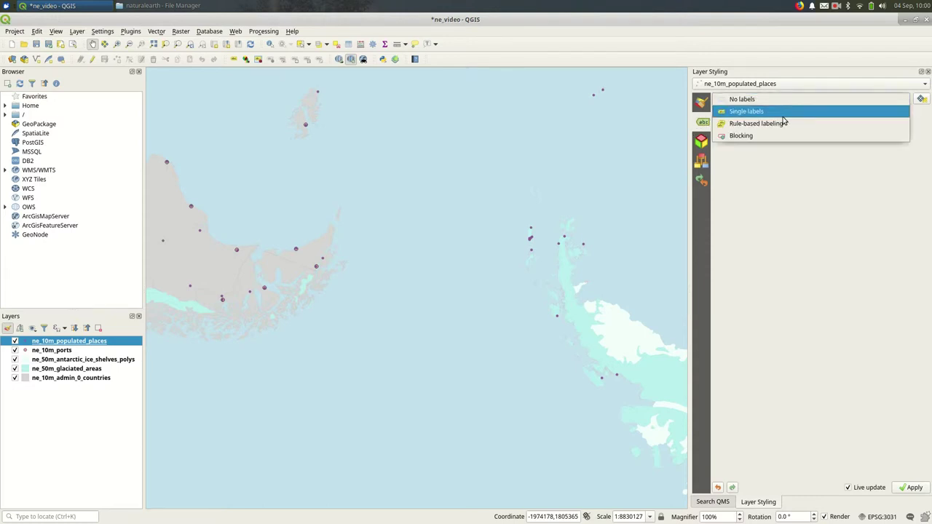
click(783, 117)
click(911, 114)
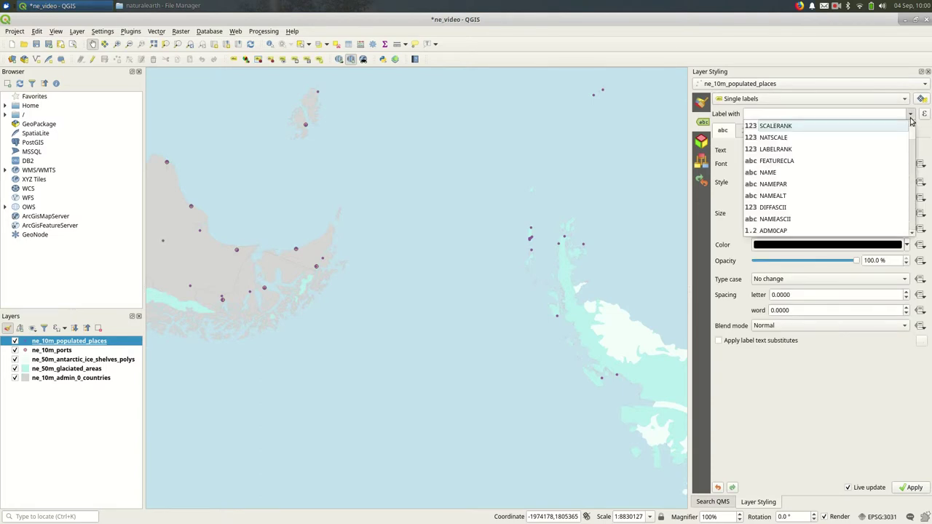
click(880, 174)
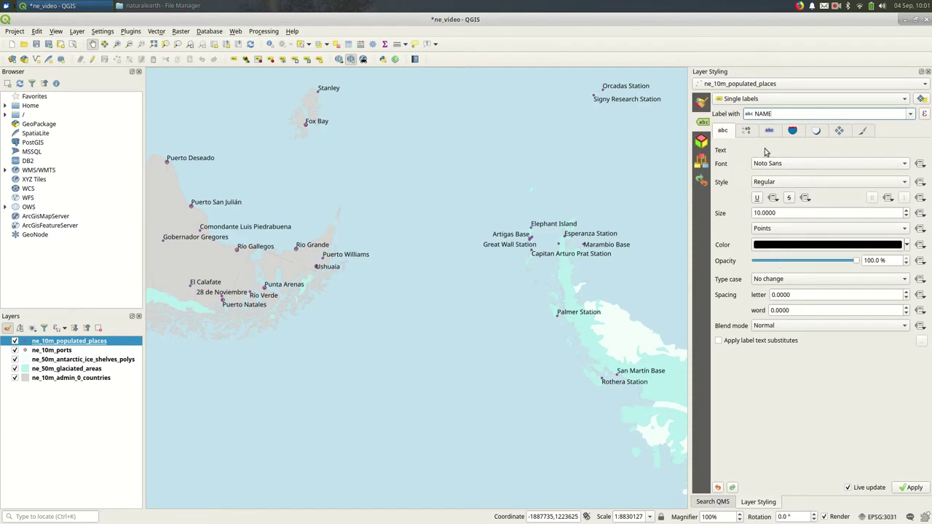
Try a Wrap on character in label Formatting, then clear it so labels stay single-line.
click(746, 131)
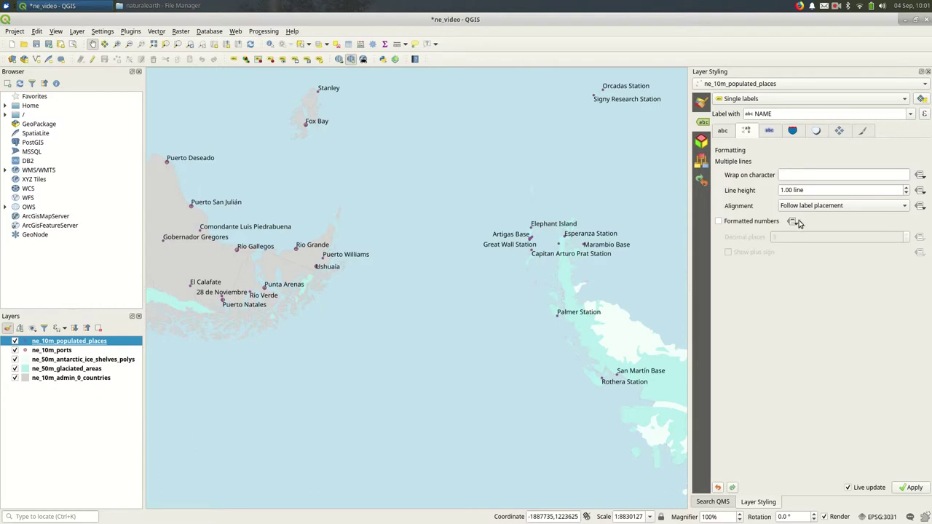
click(807, 176)
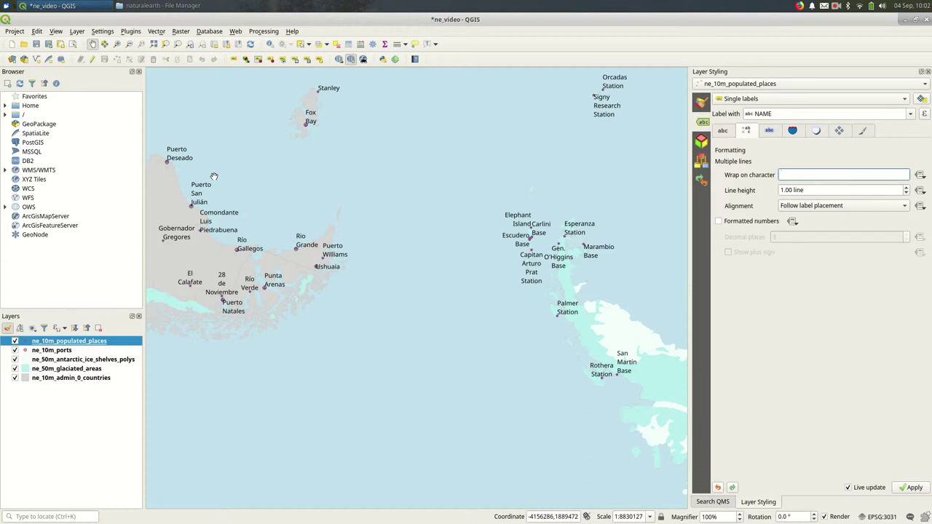
key(BackSpace)
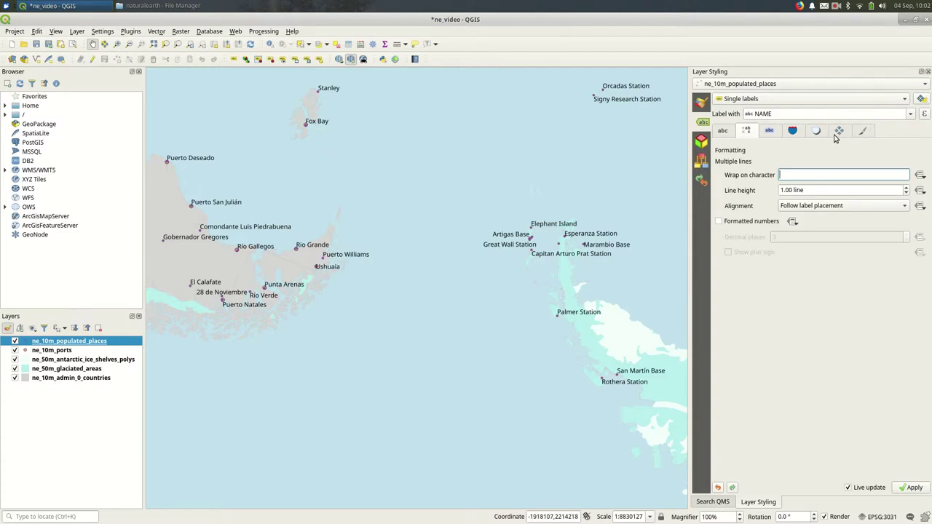
Set label placement to Offset from point using the bottom-right quadrant.
click(839, 132)
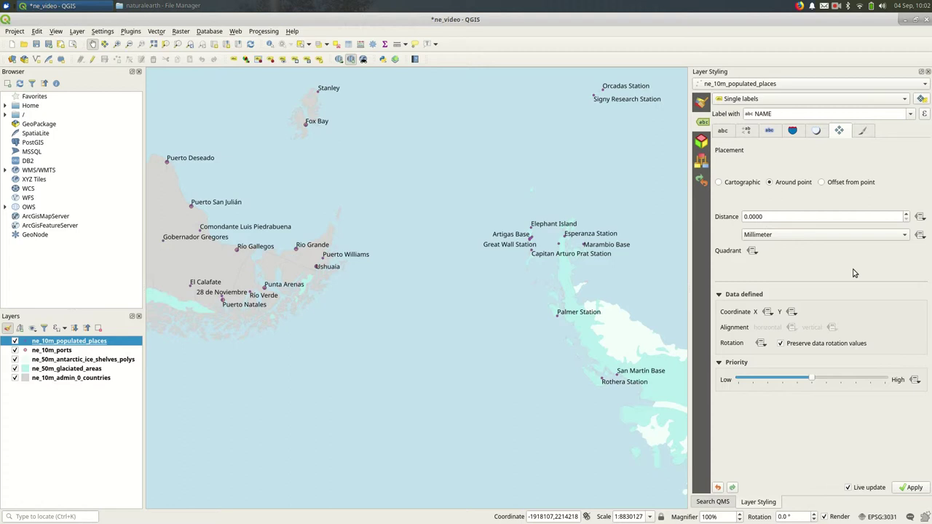
click(849, 183)
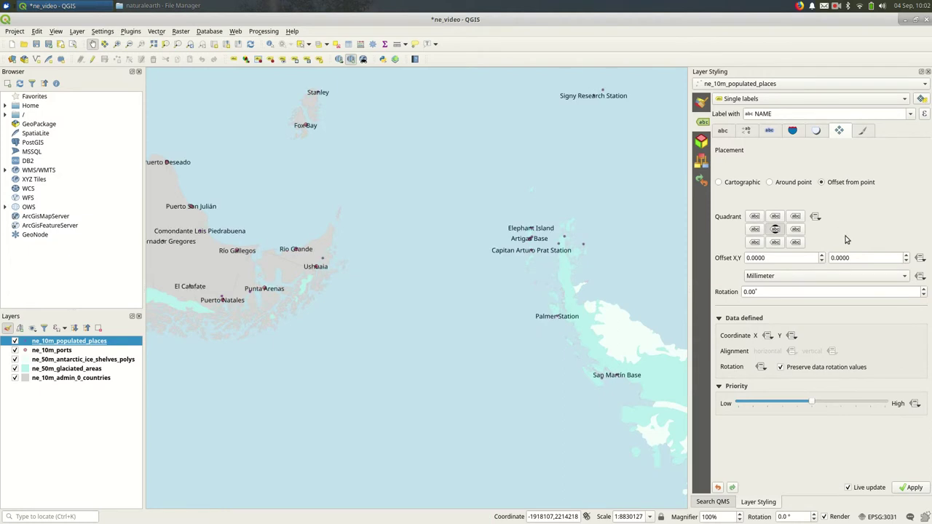
click(797, 244)
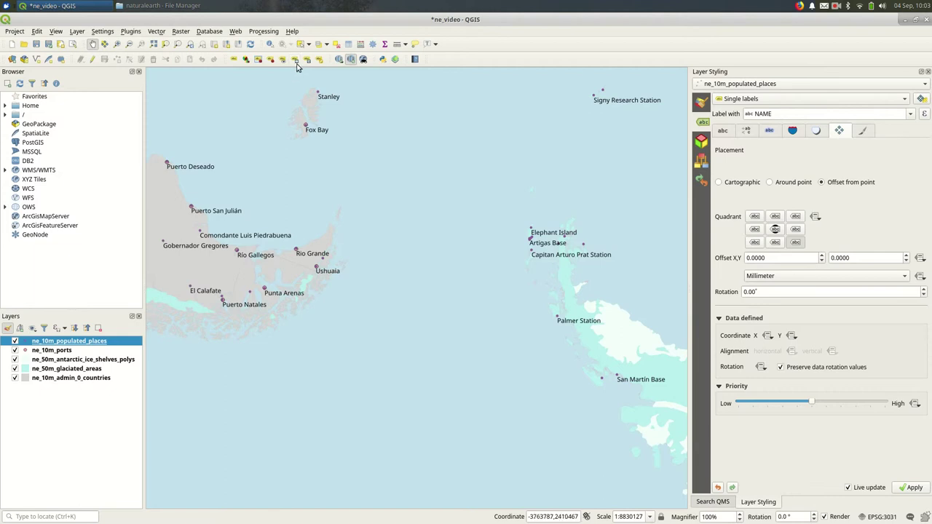
Set wof_id as the primary key for auxiliary label storage.
click(296, 63)
click(546, 244)
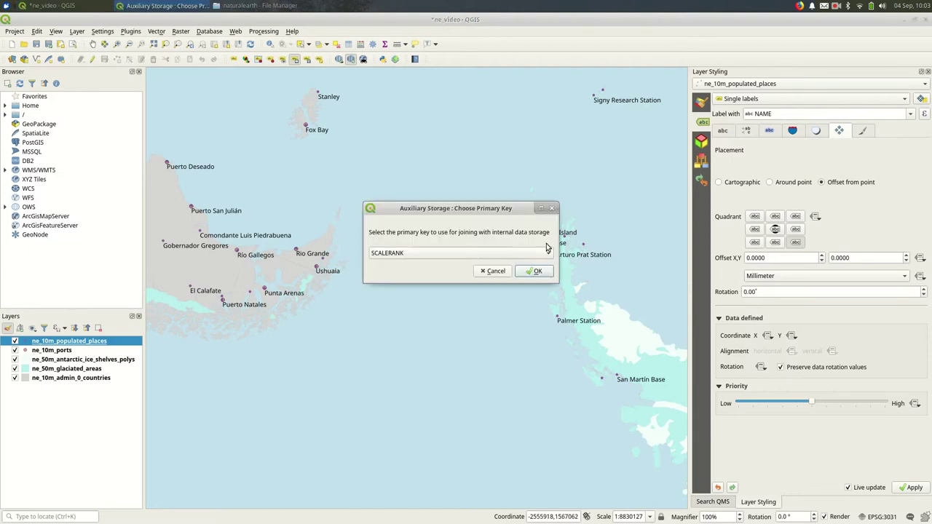
click(431, 256)
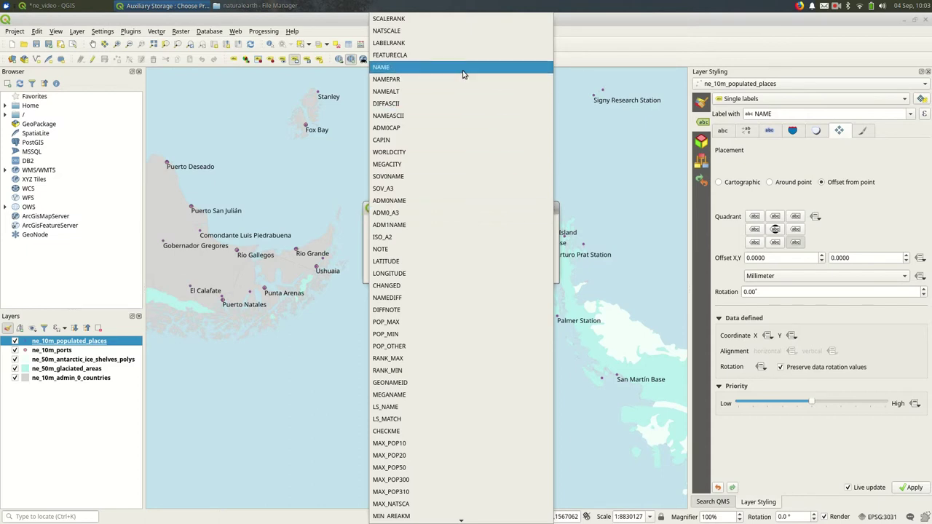
scroll(480, 215, down, 20)
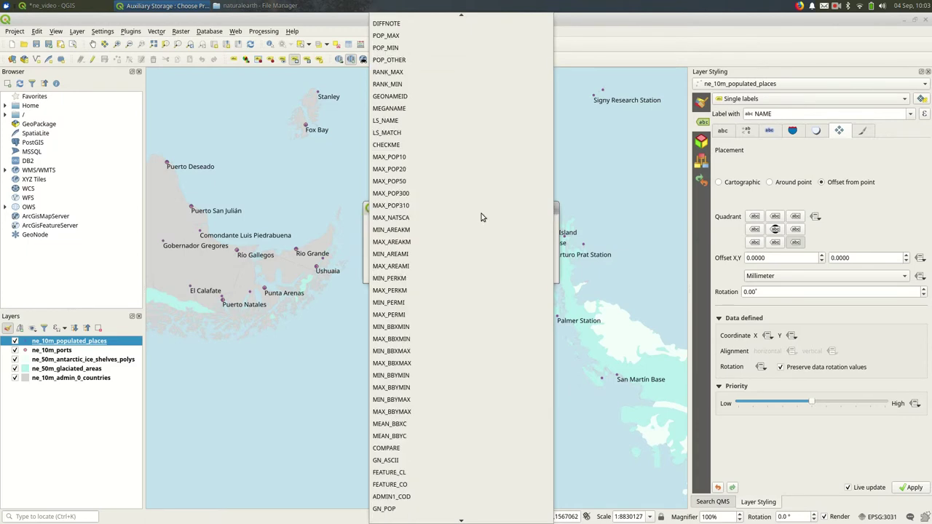
scroll(480, 217, down, 4)
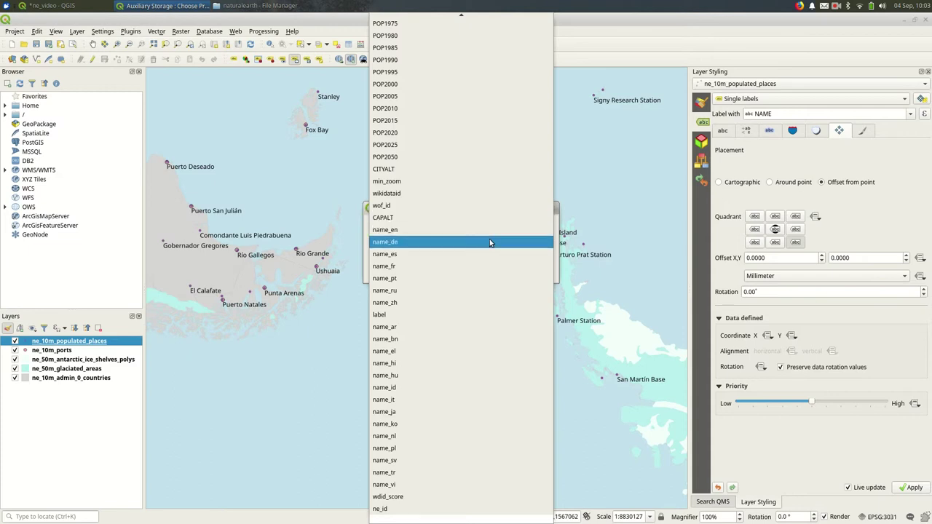
scroll(489, 240, up, 5)
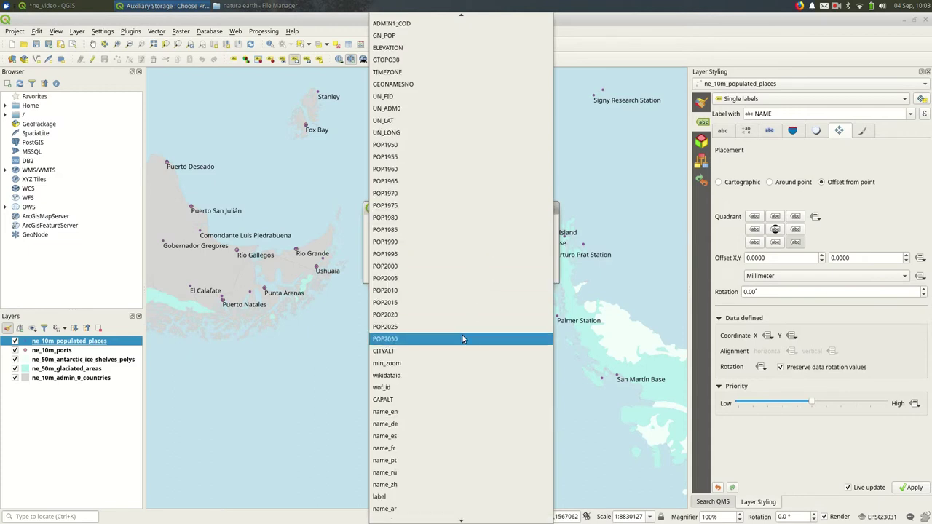
click(464, 389)
click(530, 273)
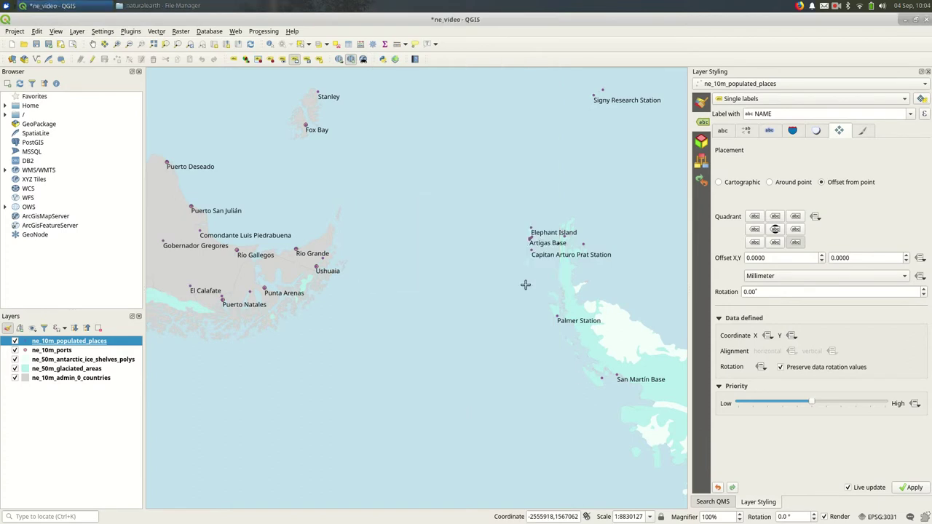
Move the Artigas Base label left of its point and Carlini Base above it.
click(546, 243)
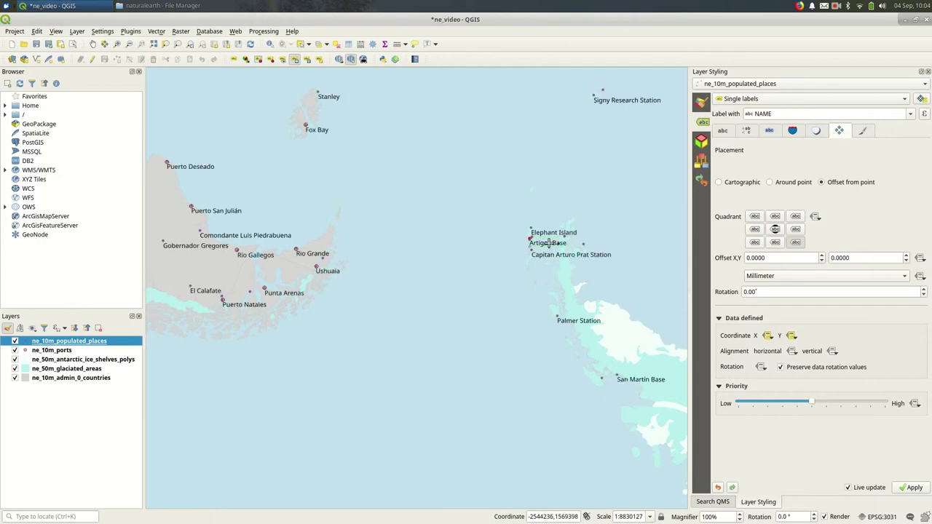
drag(548, 243, 508, 243)
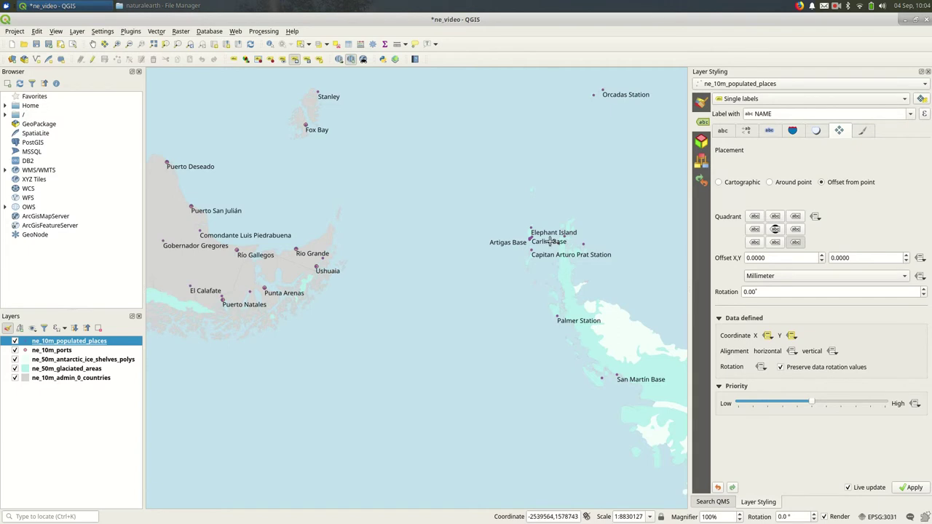
drag(543, 240, 510, 231)
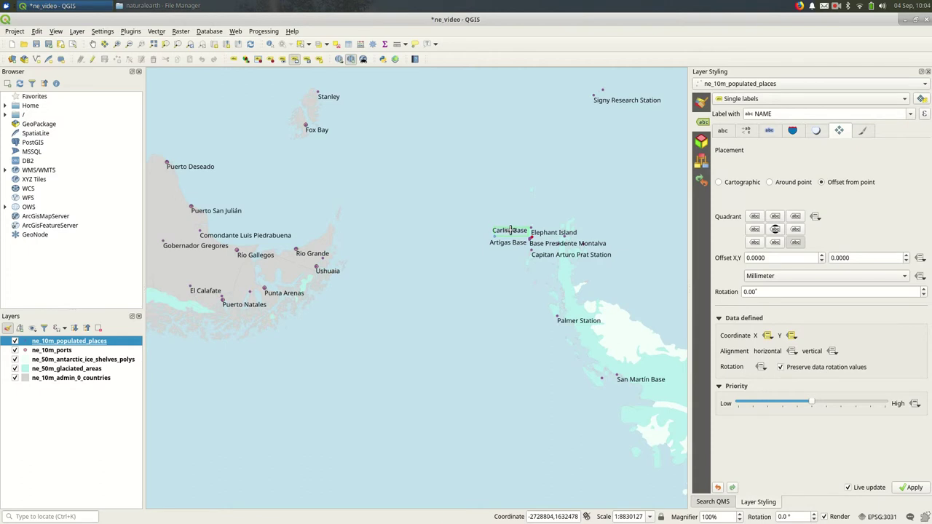
drag(510, 231, 568, 284)
Inspect the crowded Elephant Island station labels up close, then recentre the map on the peninsula.
click(283, 60)
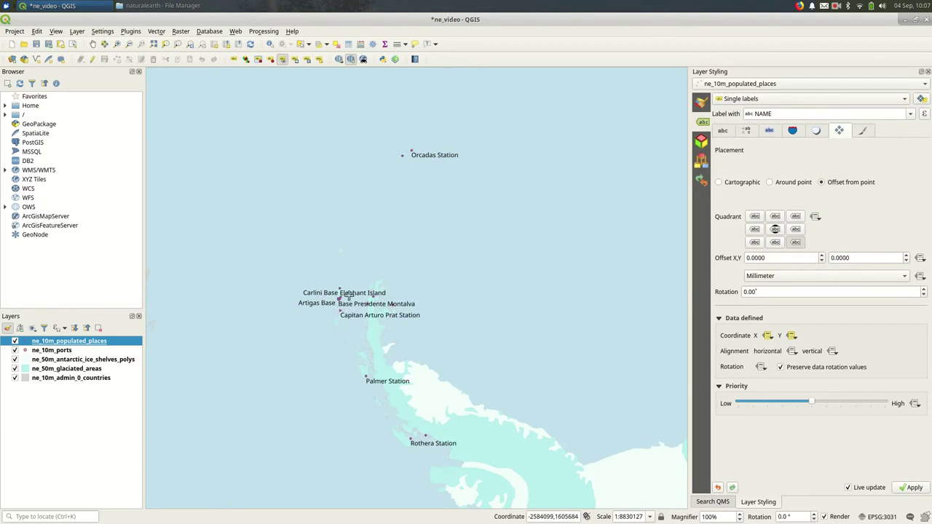
scroll(344, 303, up, 1)
scroll(344, 303, up, 3)
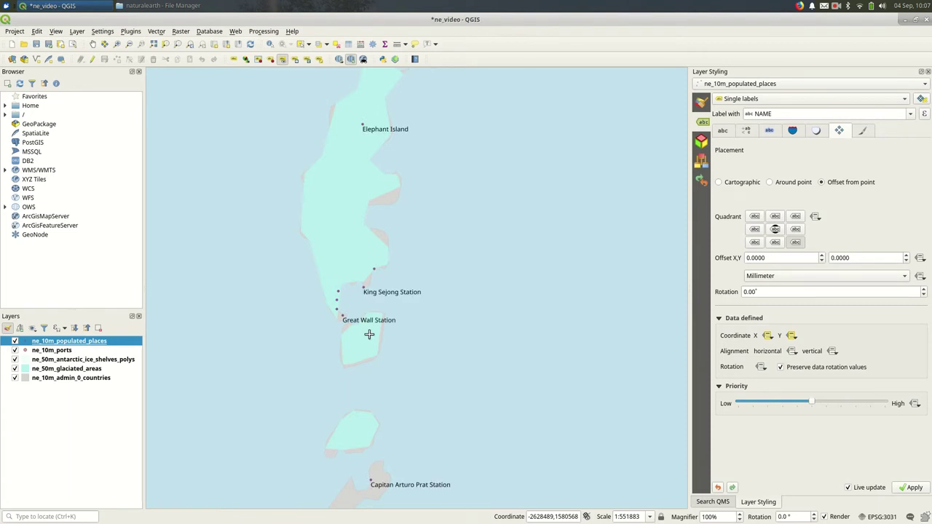
scroll(326, 302, down, 3)
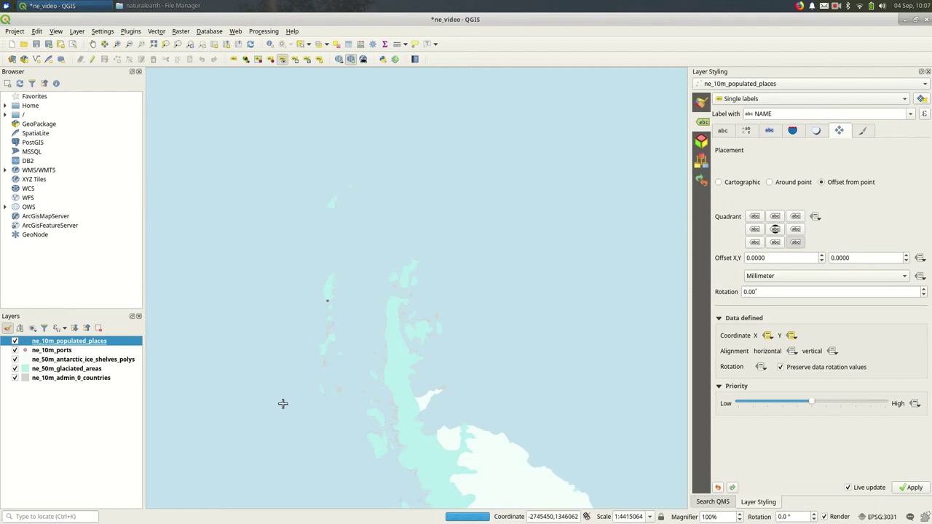
scroll(287, 395, down, 1)
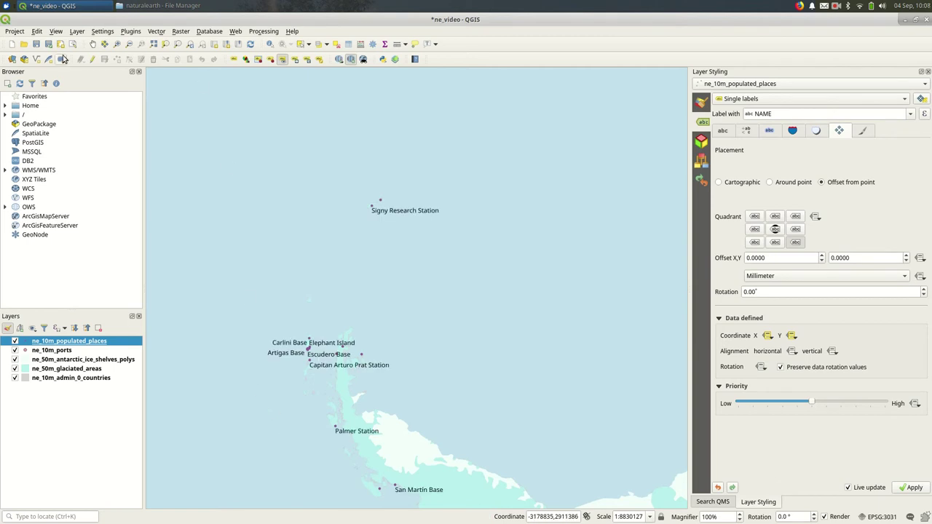
click(93, 44)
drag(223, 394, 435, 303)
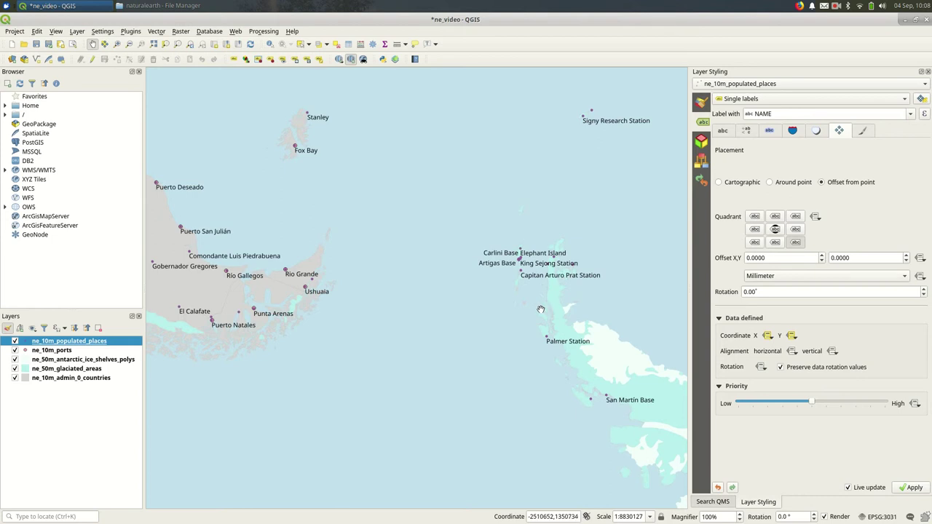
Change the ne_10m_ports marker's symbol layer type to SVG marker.
click(63, 350)
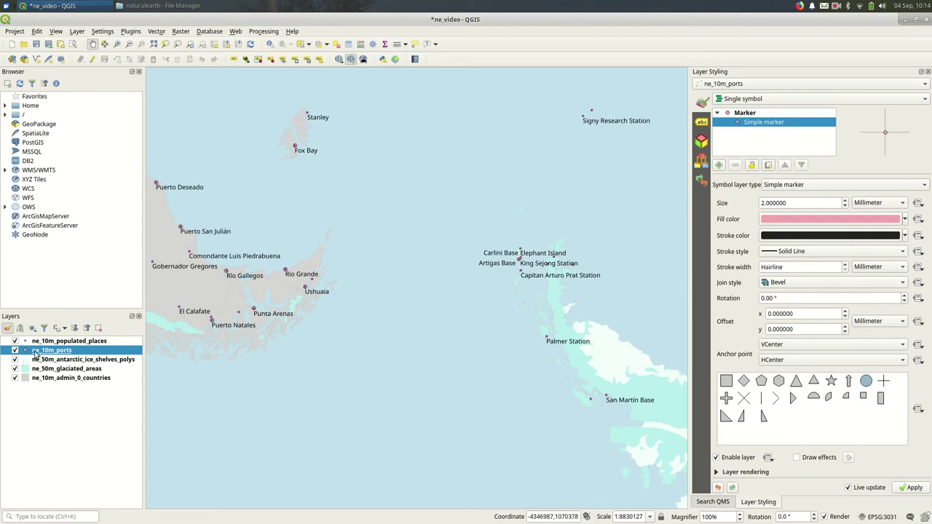
click(802, 189)
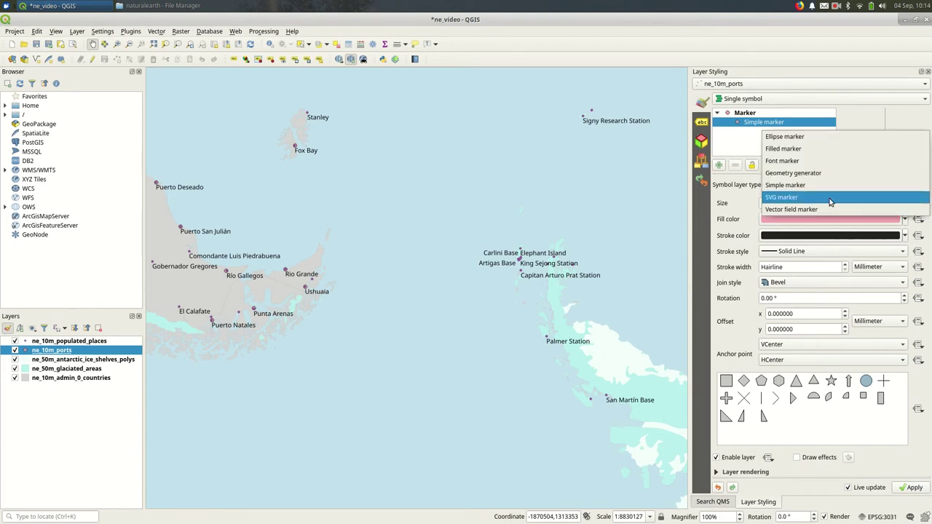
click(831, 202)
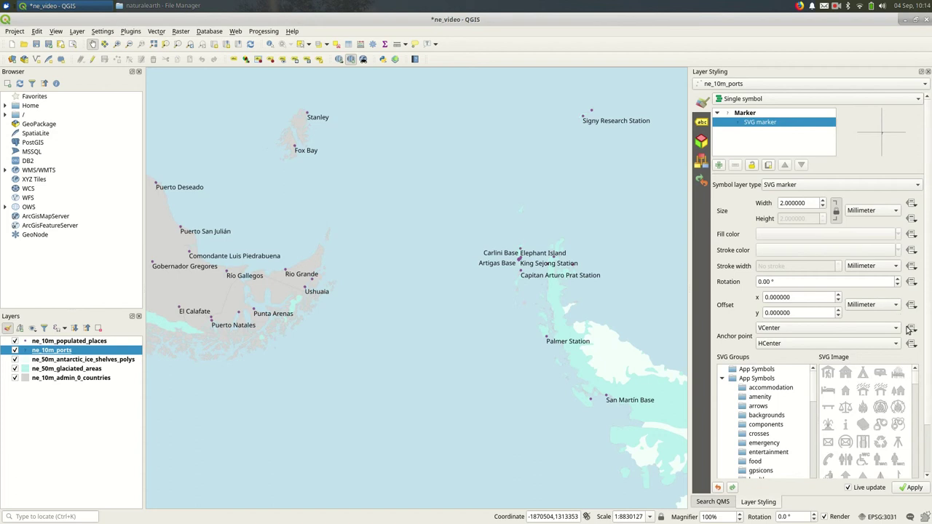
Pick the anchor SVG for the port markers and size them to 6 mm.
scroll(916, 332, down, 2)
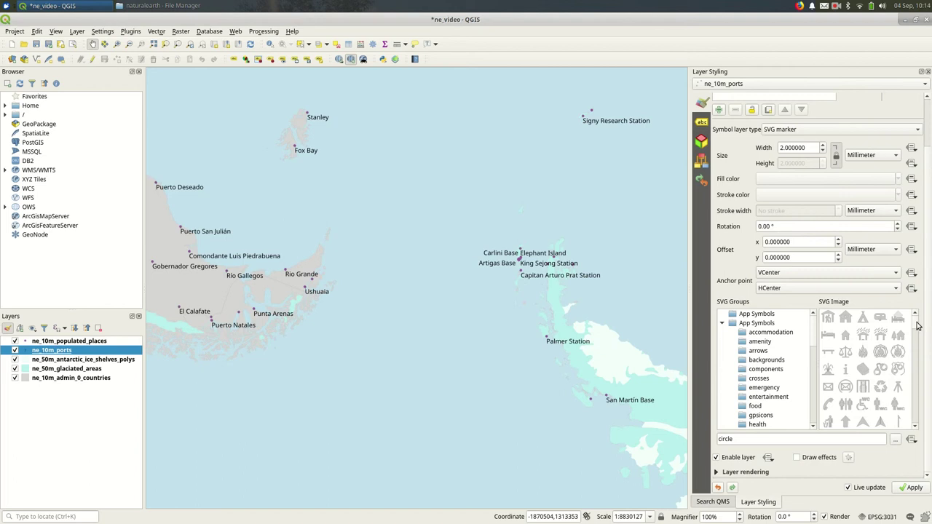
scroll(916, 333, down, 3)
scroll(916, 333, down, 5)
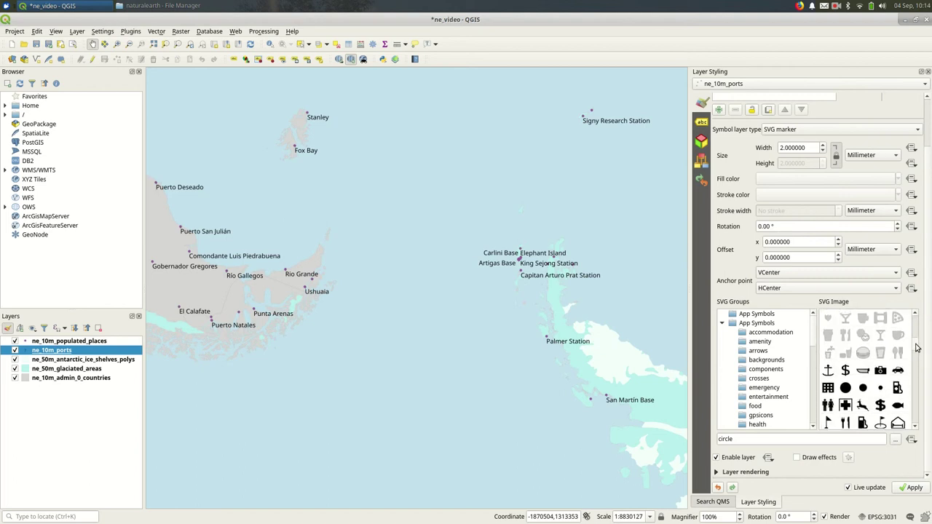
scroll(916, 352, up, 2)
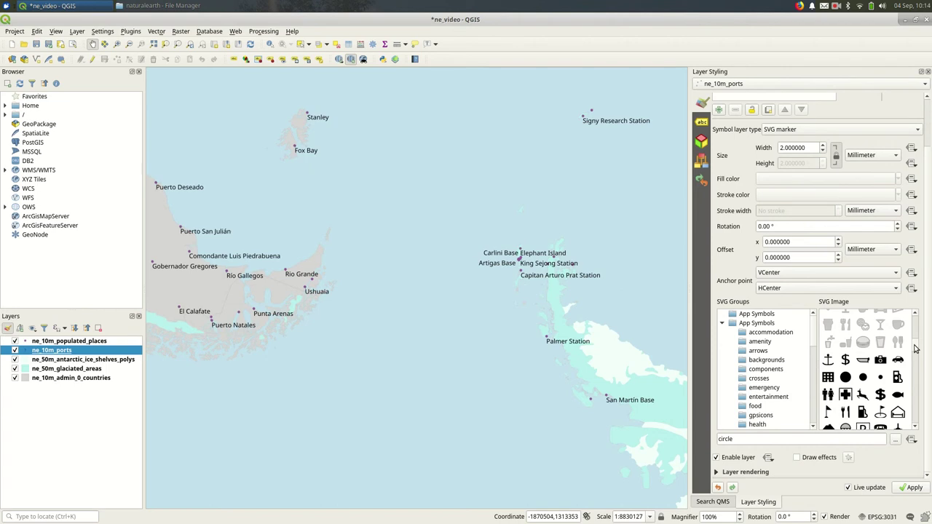
click(831, 364)
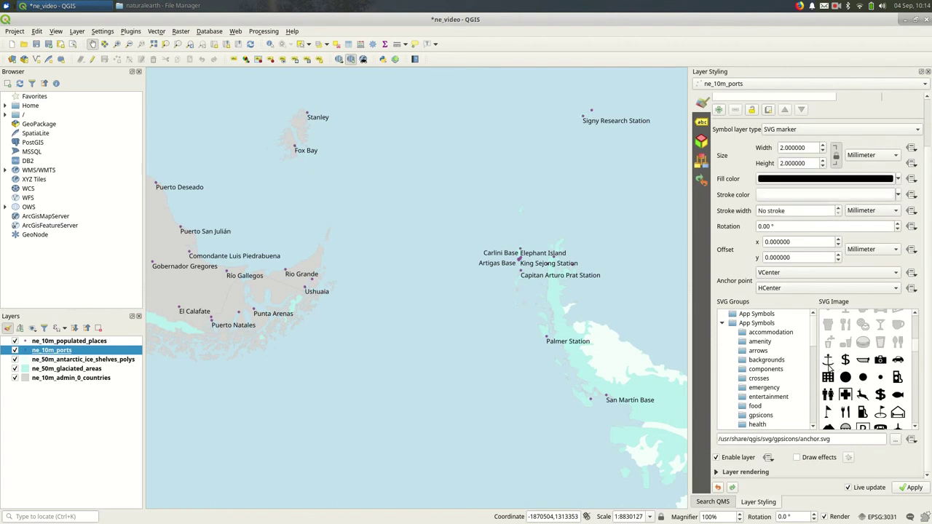
scroll(803, 149, up, 7)
scroll(802, 148, up, 6)
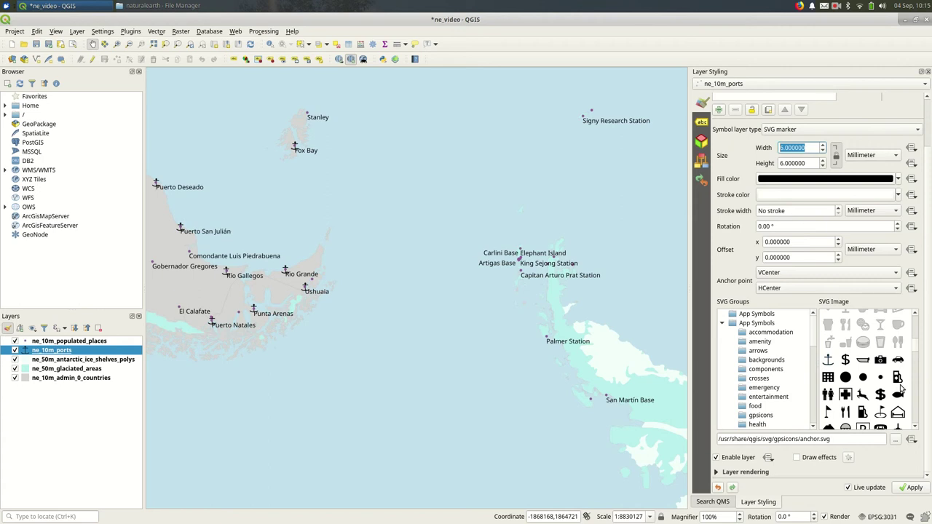
drag(922, 356, 924, 430)
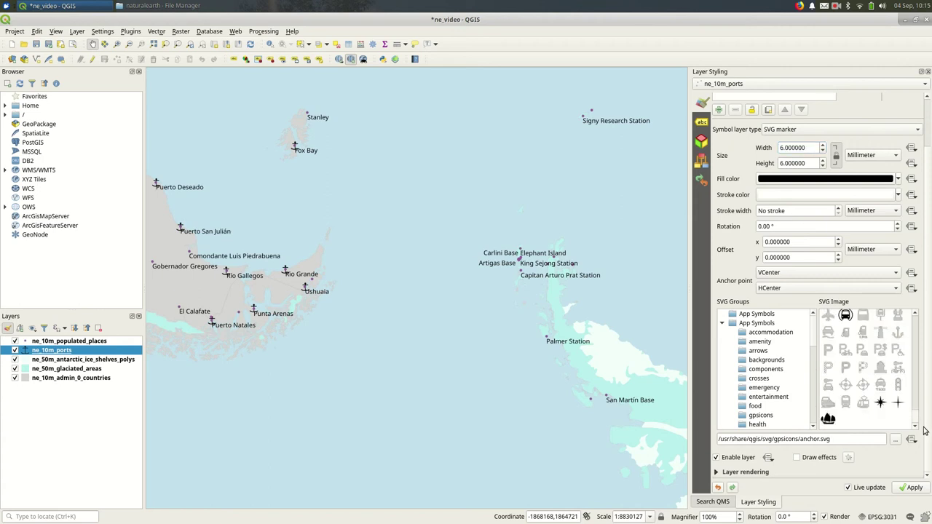
Swap the port markers to the boat icon noun_Boat_5263_000000.svg and pan the map left.
click(829, 420)
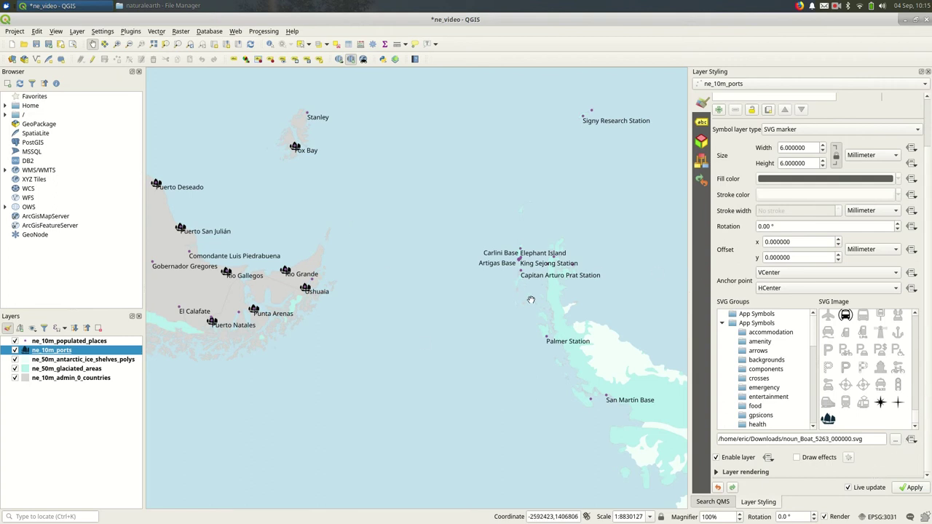
mouse_move(541, 311)
mouse_down()
mouse_move(500, 318)
mouse_move(454, 299)
mouse_move(504, 288)
mouse_move(535, 301)
mouse_up()
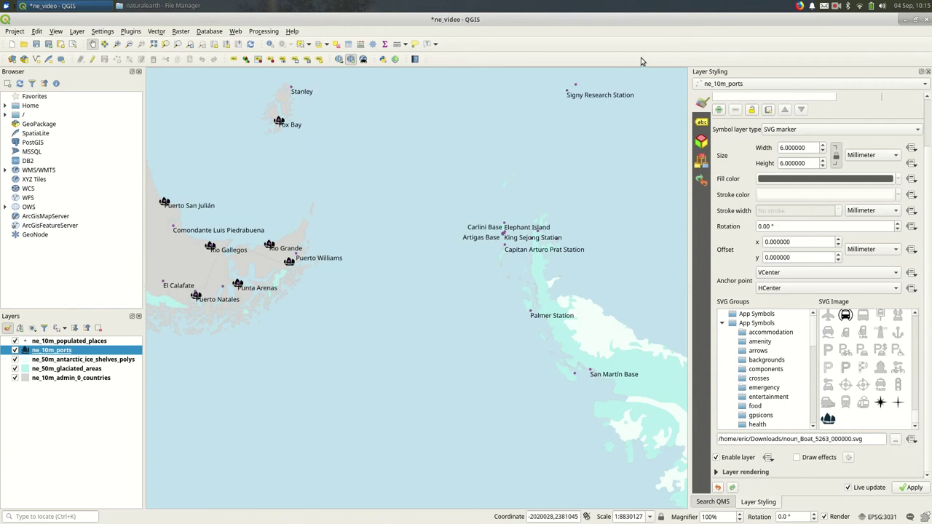
Scroll the Layer Styling panel and nudge the map slightly left and up.
scroll(930, 214, up, 3)
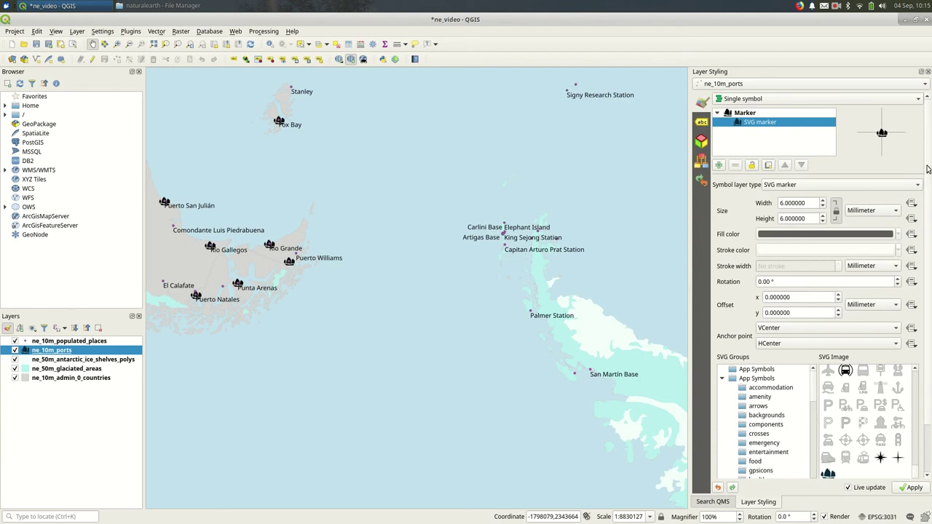
scroll(926, 169, down, 2)
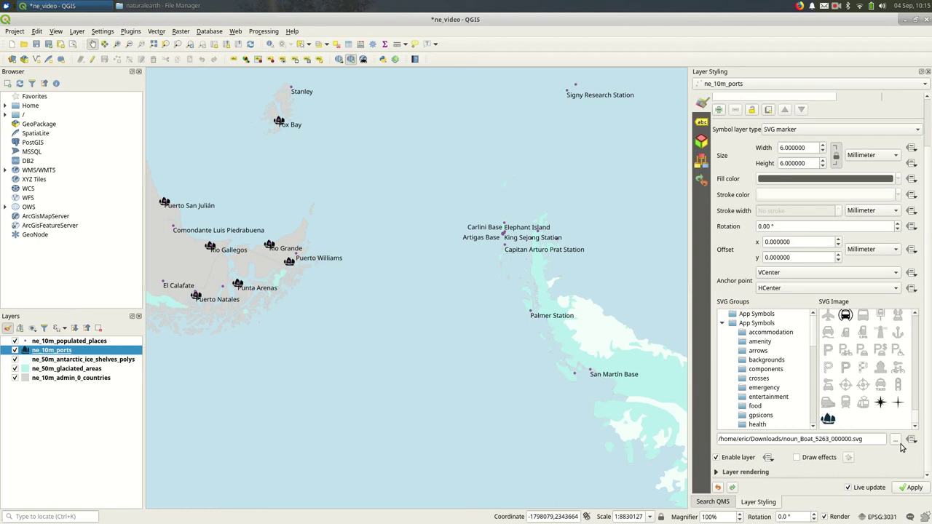
drag(504, 351, 495, 314)
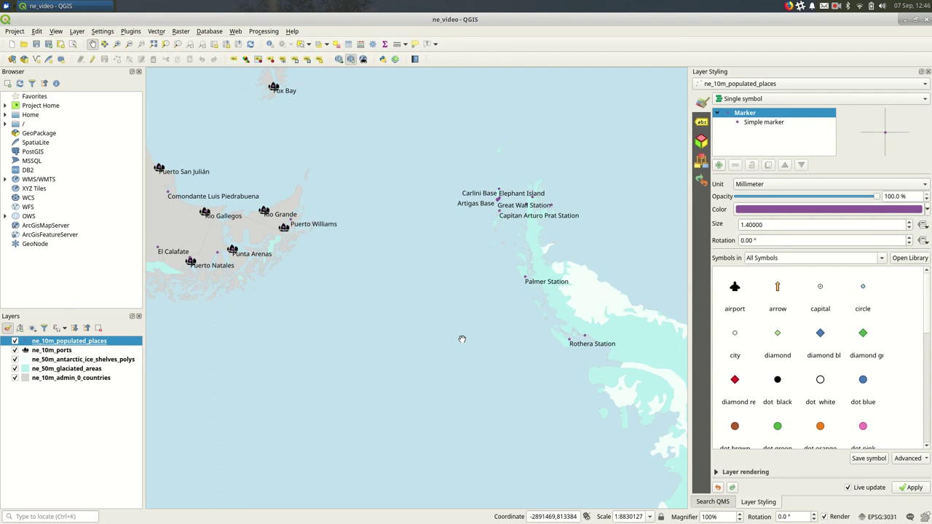
Open the Project menu to reach New Print Layout.
click(14, 31)
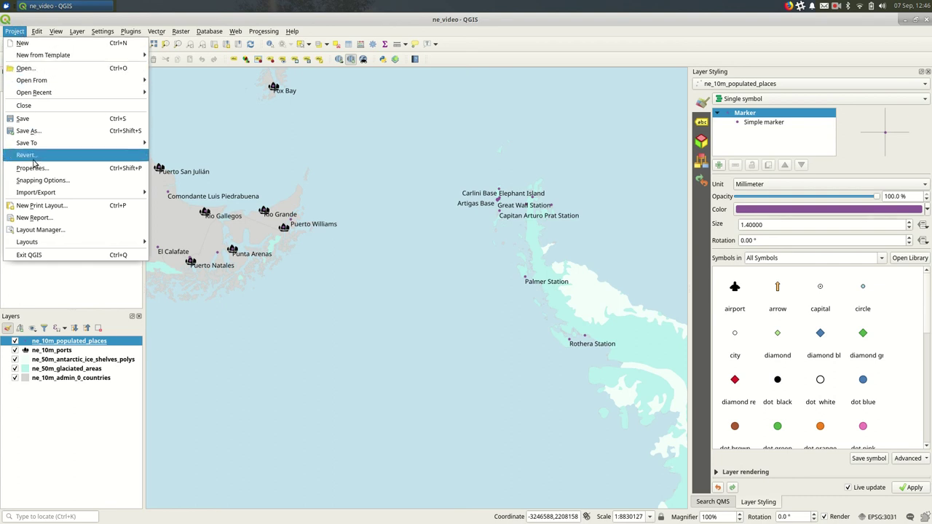